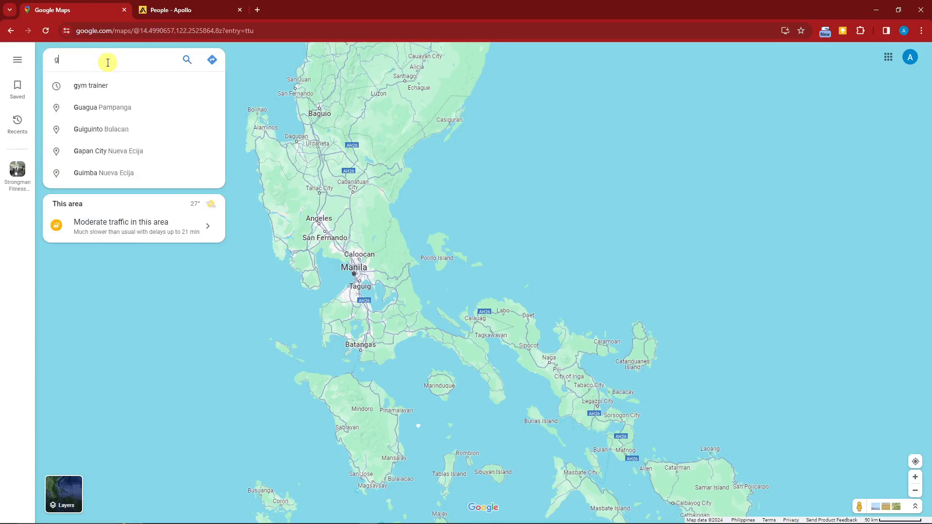
- Search the map for "gym trainer" and look through the listed gyms
key(Return)
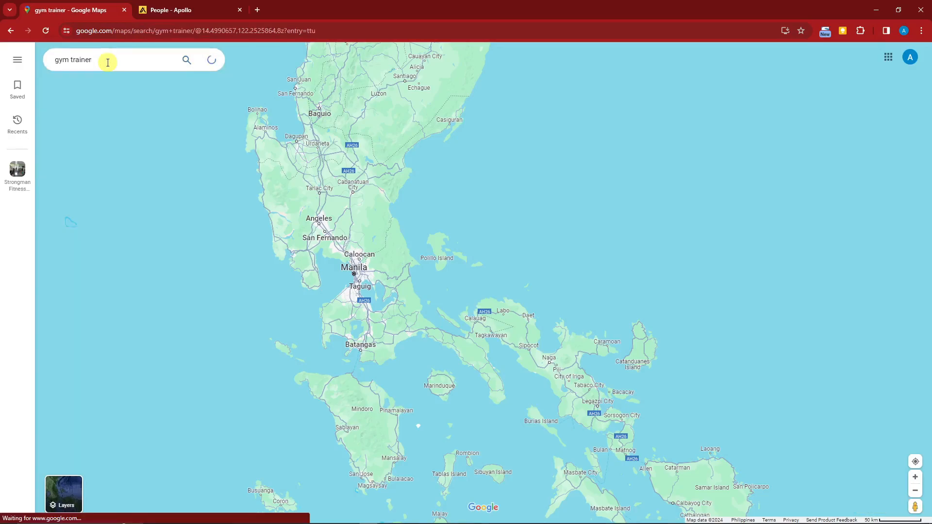
scroll(277, 234, up, 5)
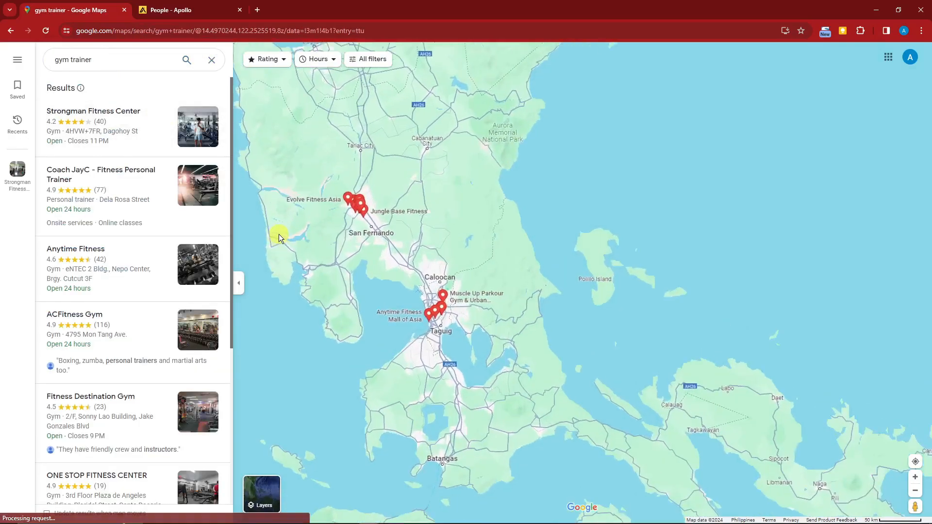
scroll(128, 241, down, 2)
scroll(127, 241, down, 6)
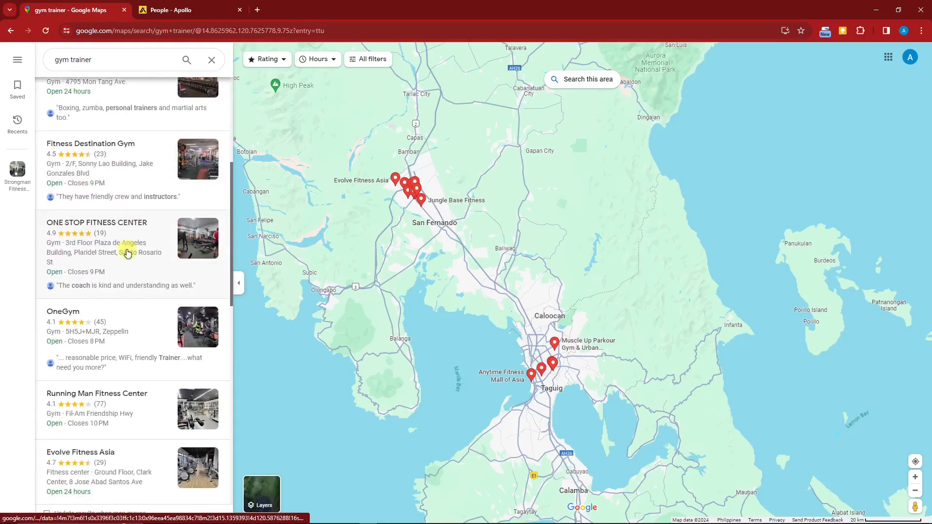
scroll(137, 366, up, 8)
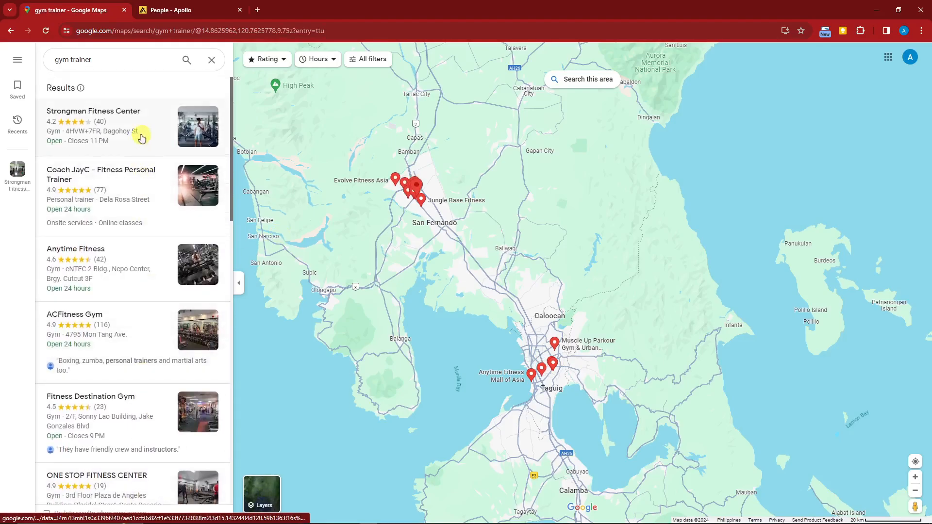
- Open the Strongman Fitness Center listing, examine its contact details, photos, questions and reviews, and close it
click(143, 136)
scroll(340, 359, down, 2)
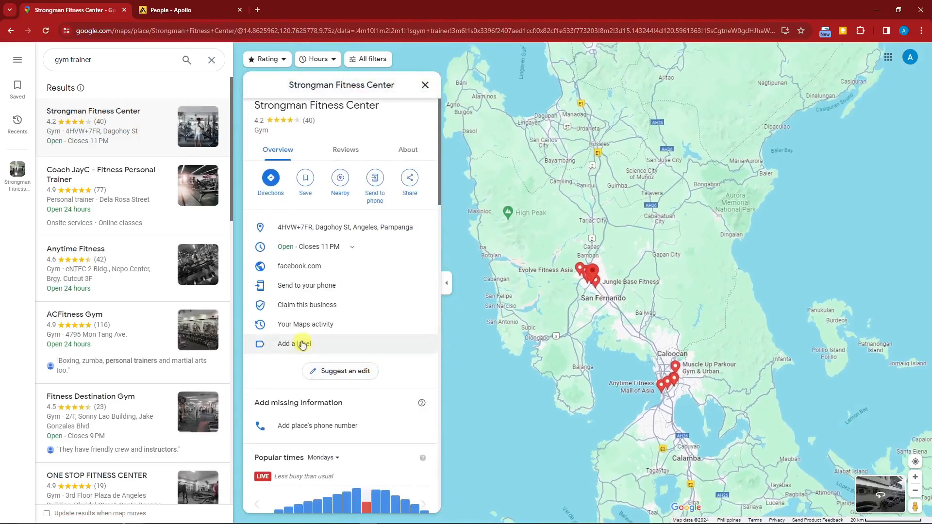
scroll(357, 296, down, 5)
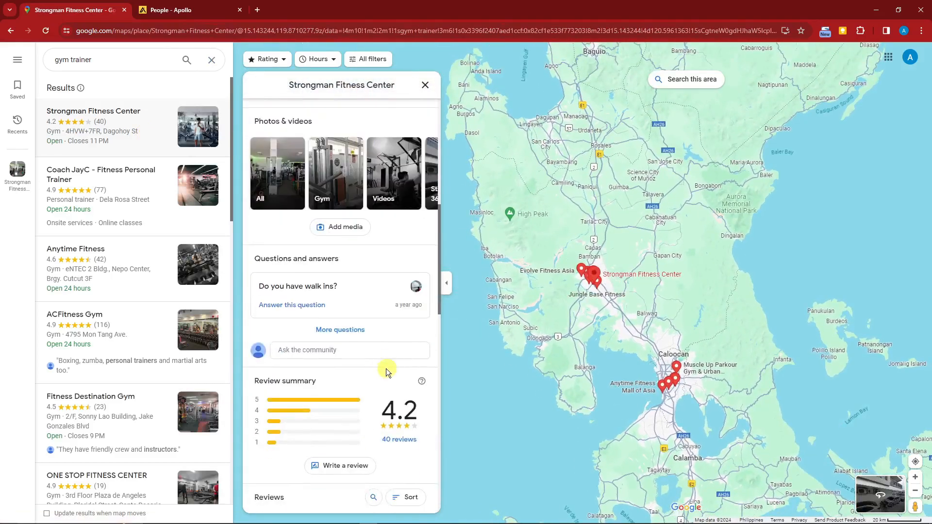
scroll(330, 353, down, 10)
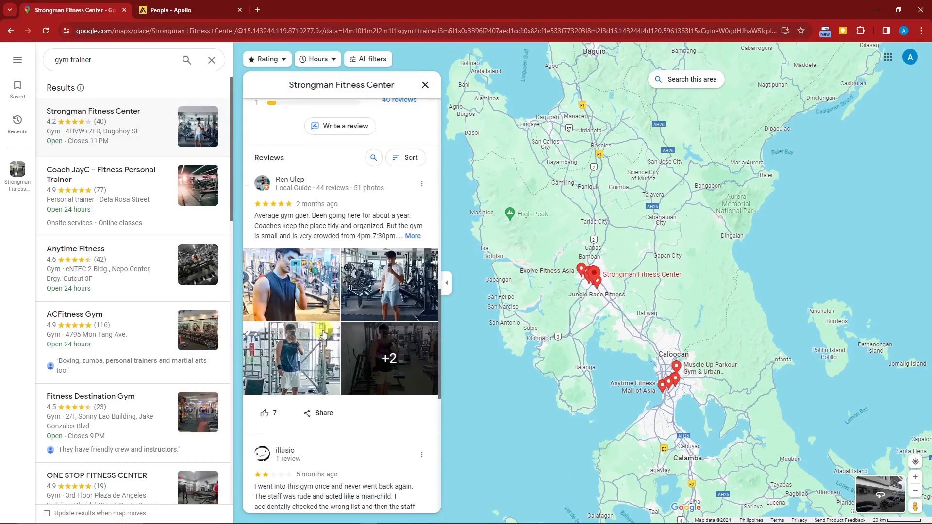
scroll(332, 327, up, 8)
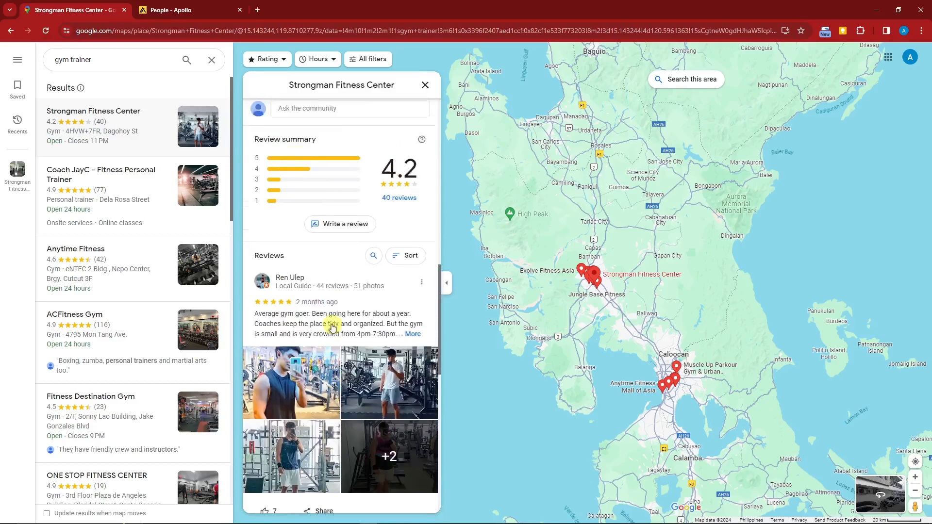
scroll(327, 313, up, 2)
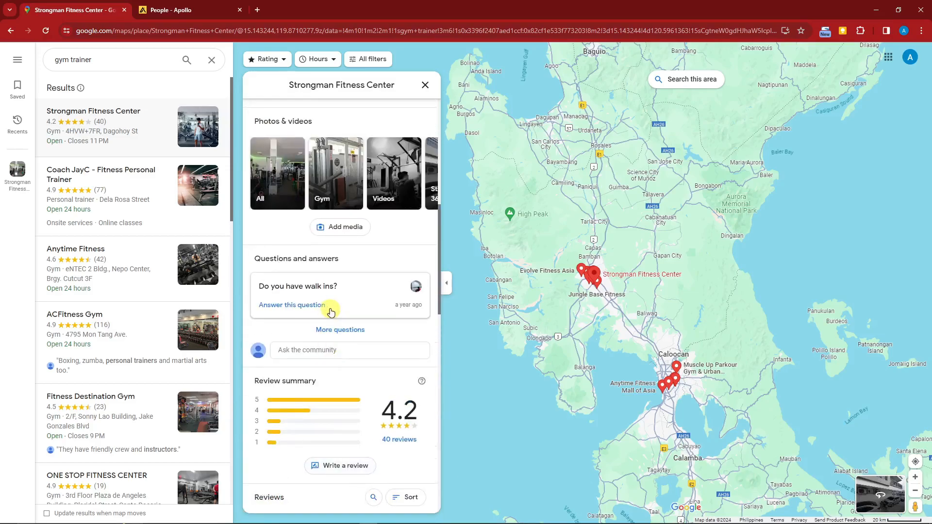
scroll(329, 311, down, 12)
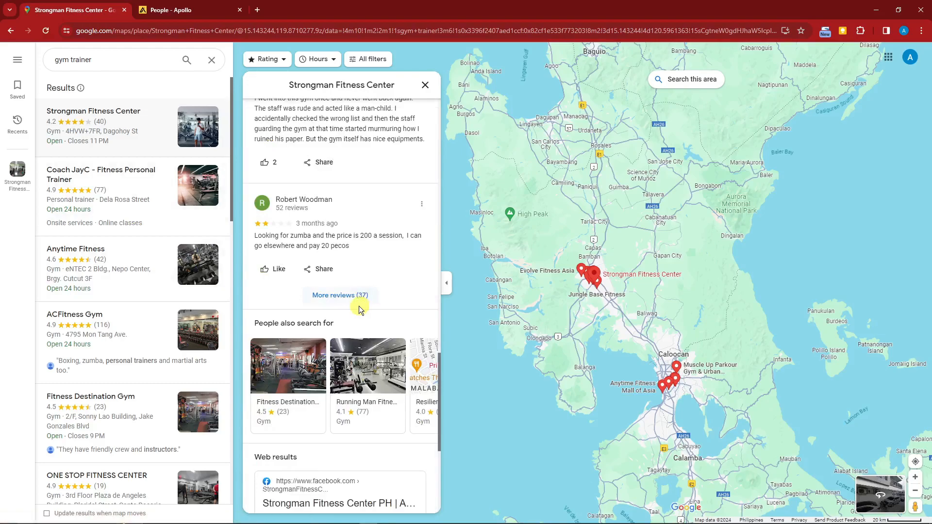
scroll(360, 309, down, 3)
scroll(359, 305, up, 14)
scroll(358, 293, up, 3)
click(425, 85)
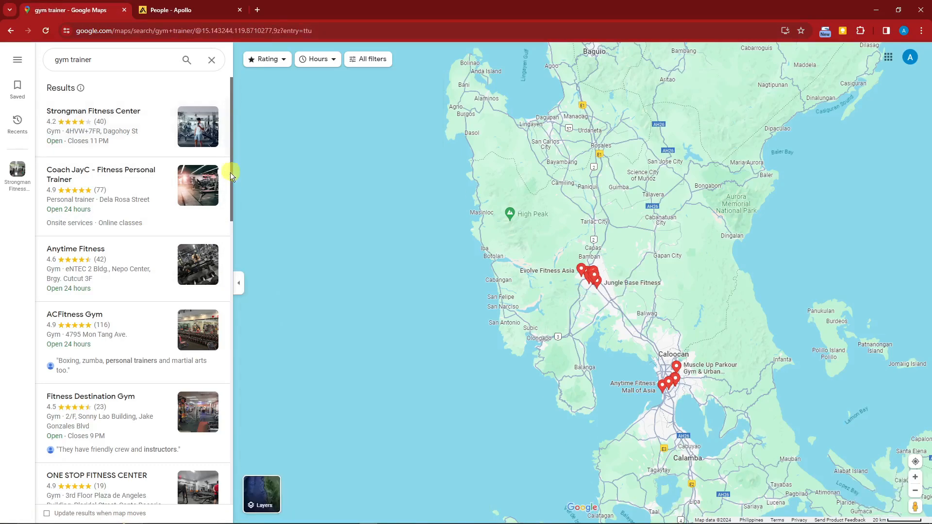
- Look further through the gym results, and collapse the results list to view the locations on the map
scroll(173, 238, down, 2)
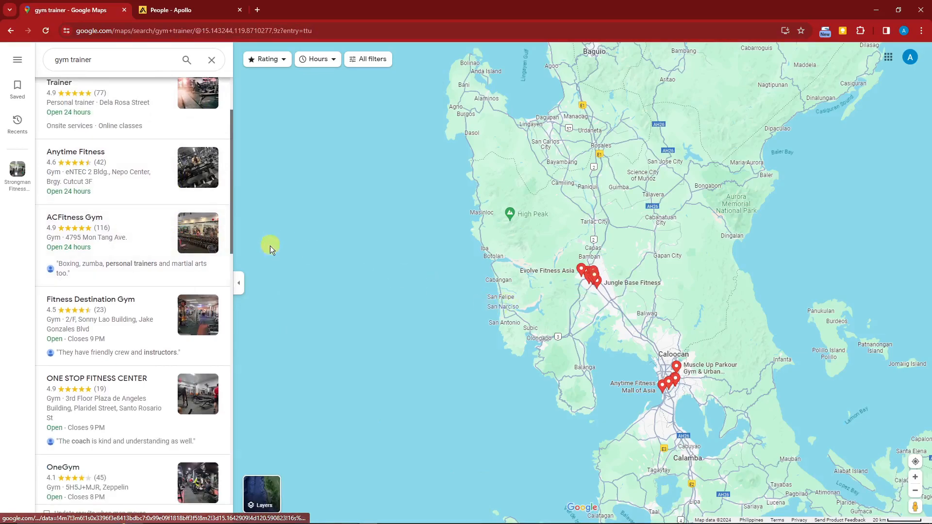
click(238, 282)
drag(418, 276, 304, 265)
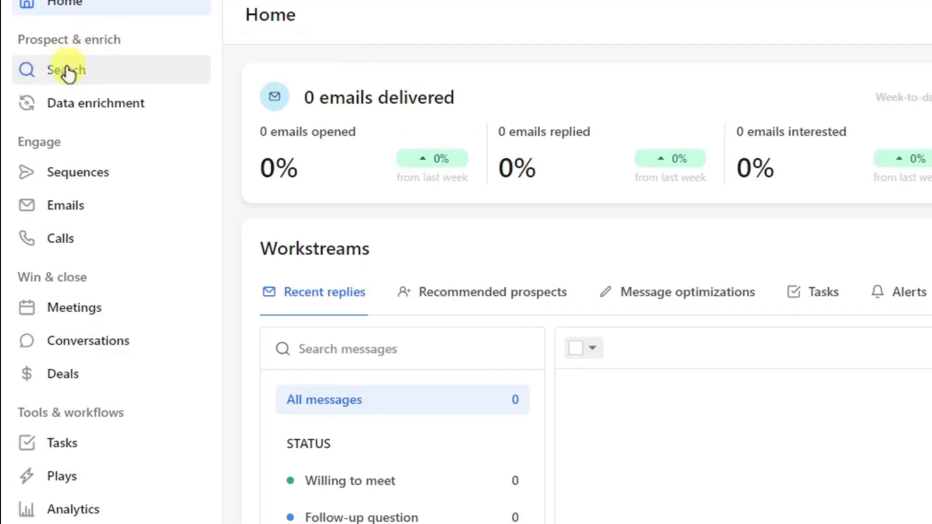
- In Apollo, open Search, look over the Companies, Saved lists and People saved searches views, and return to the people search
click(83, 79)
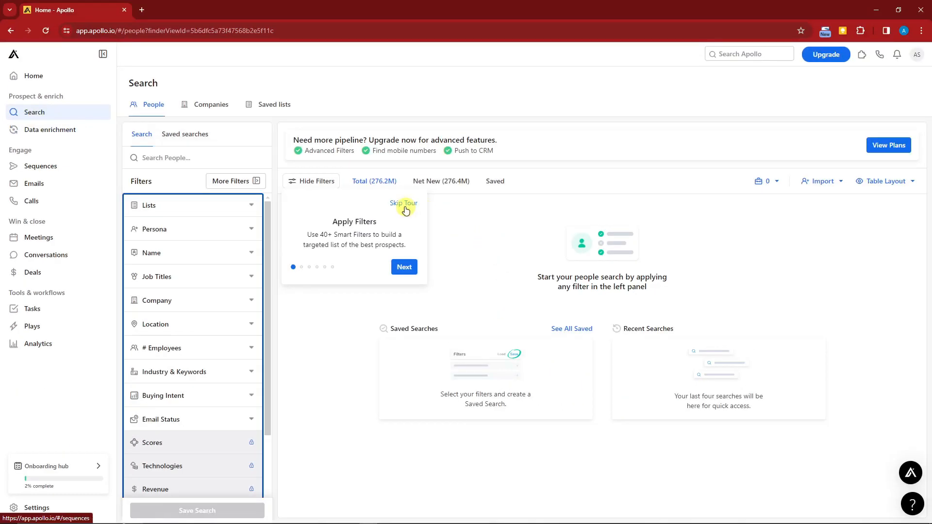
click(202, 107)
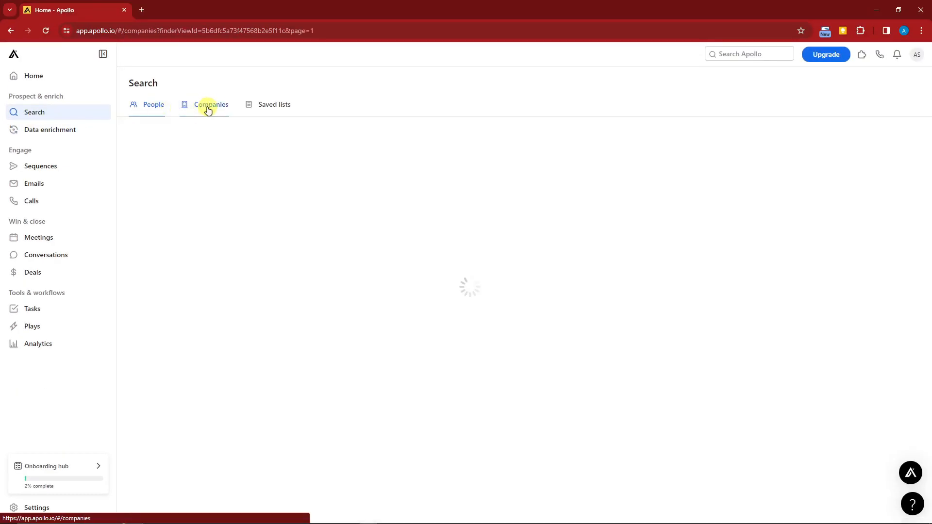
click(266, 106)
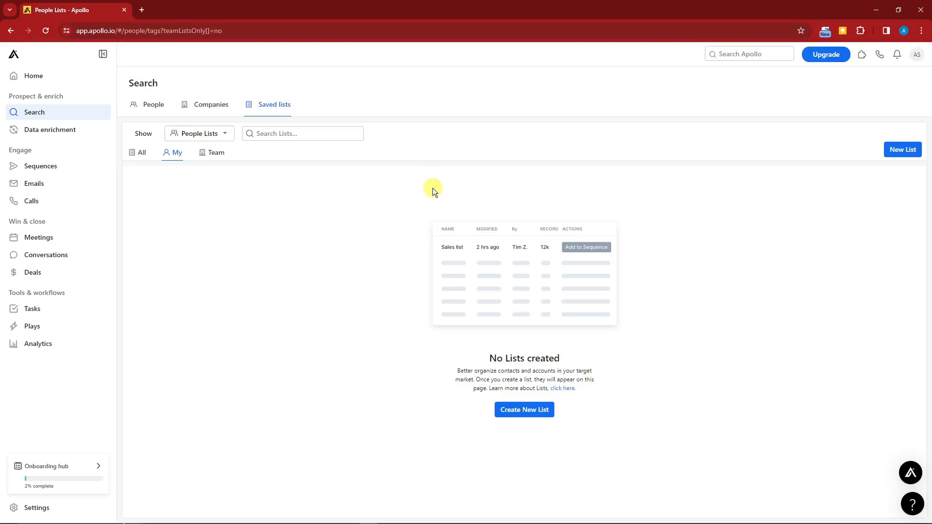
click(144, 107)
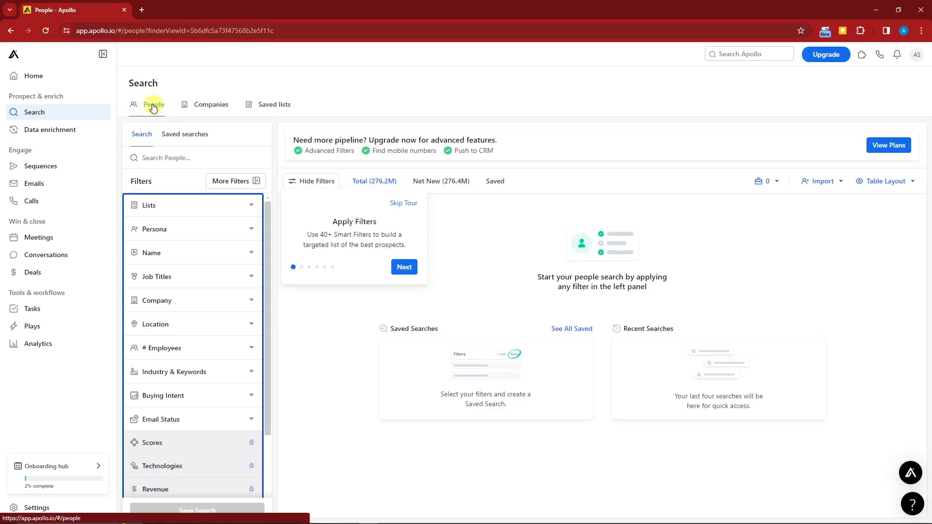
click(183, 134)
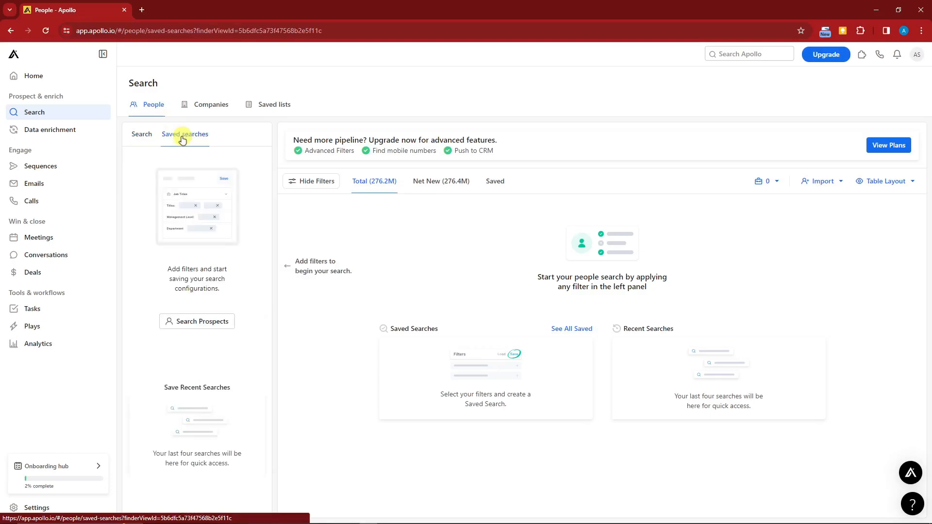
click(147, 139)
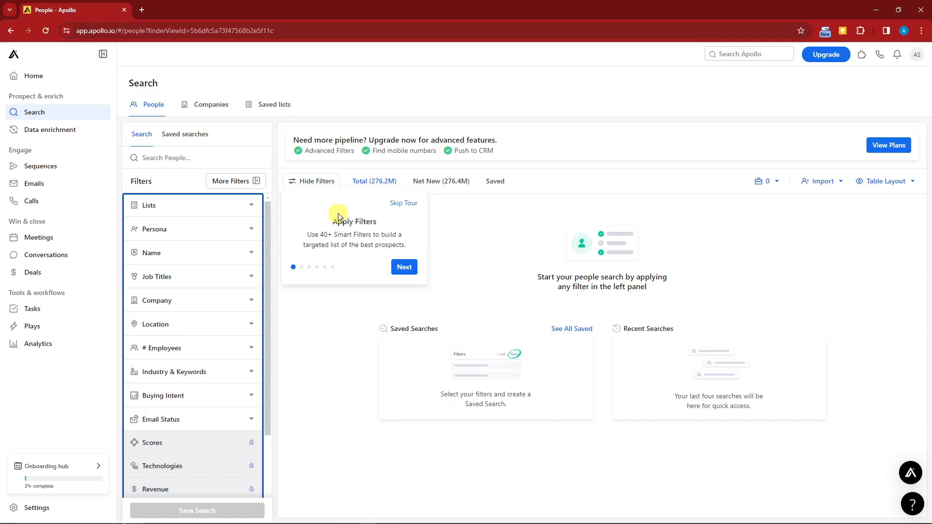
- Look over the available people filters and search people for "Gym trainer"
scroll(202, 268, down, 2)
scroll(204, 268, up, 2)
scroll(207, 272, down, 2)
scroll(214, 281, up, 2)
click(190, 156)
text(Gym trainer)
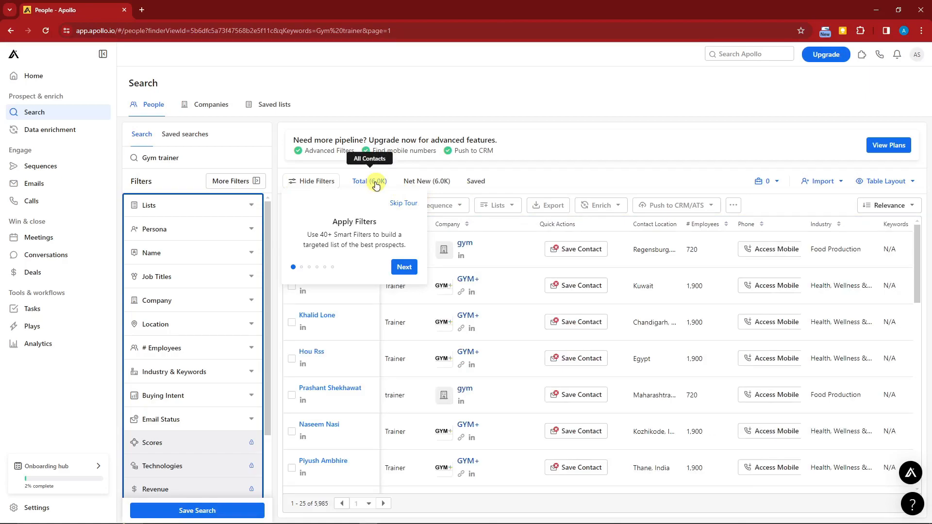
- Repeat the people search for "gym trainer" and look through the listed contacts
click(10, 31)
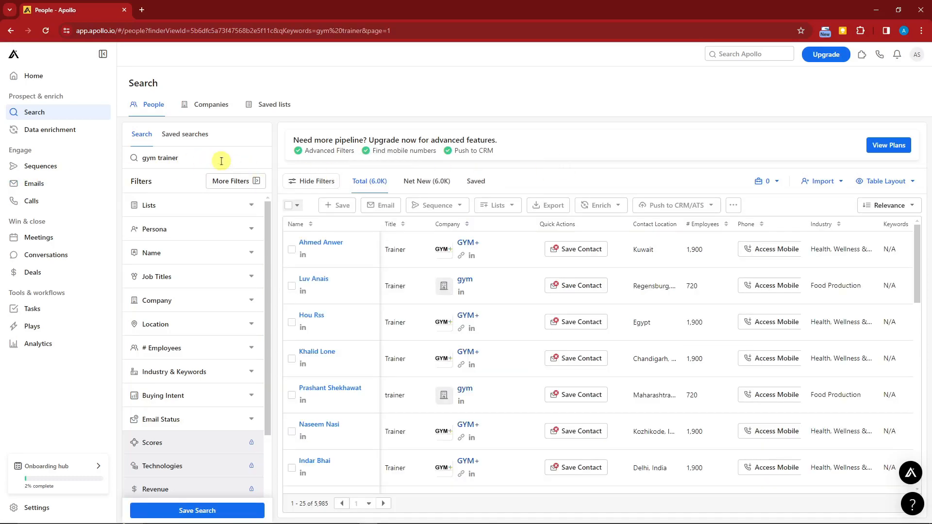
drag(133, 158, 198, 158)
click(197, 158)
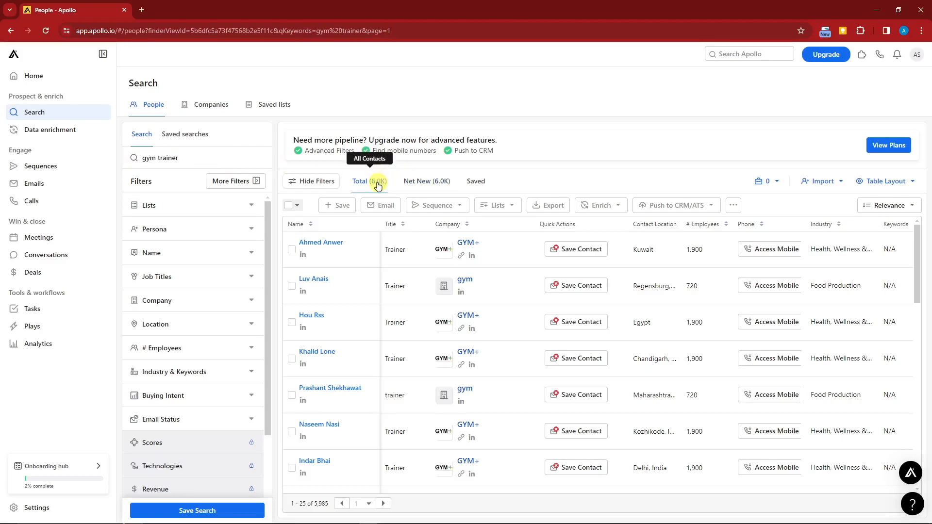
scroll(372, 285, down, 5)
scroll(412, 334, up, 4)
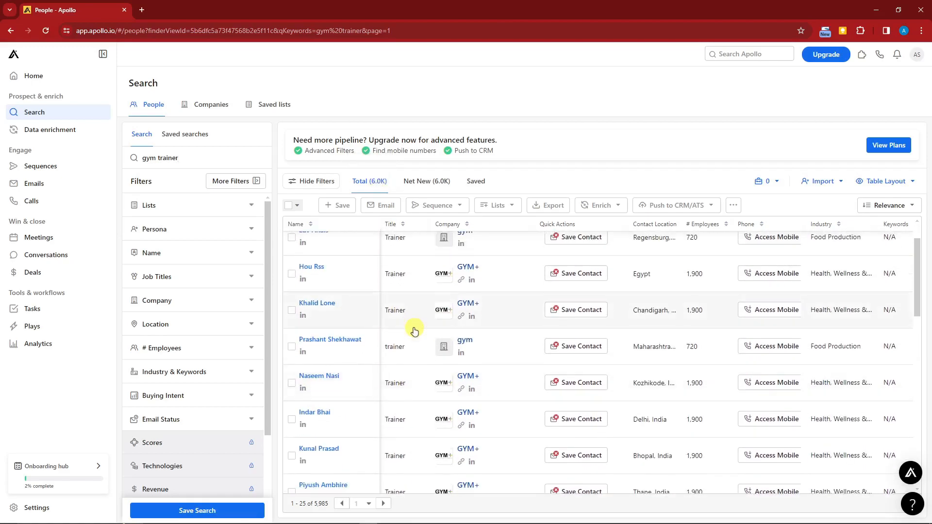
scroll(414, 330, up, 2)
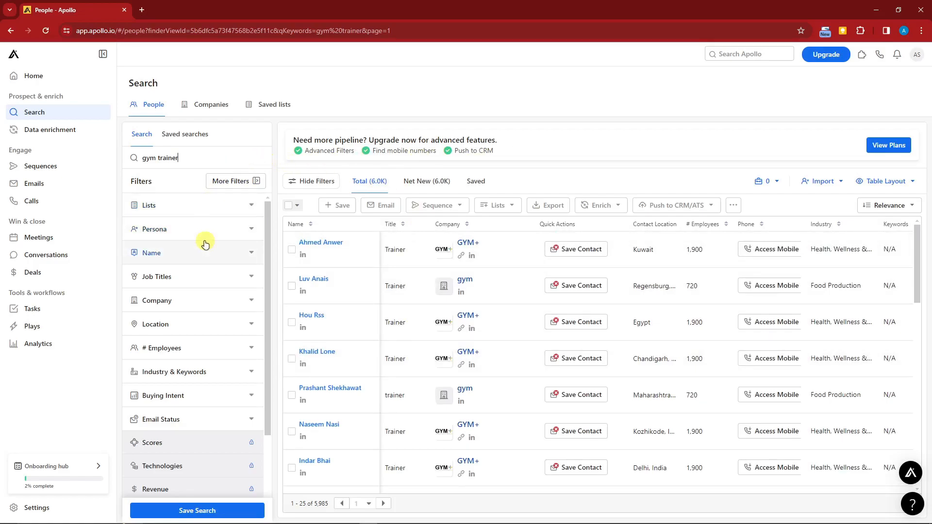
- Filter the people search by contact location, selecting the United States region
click(250, 331)
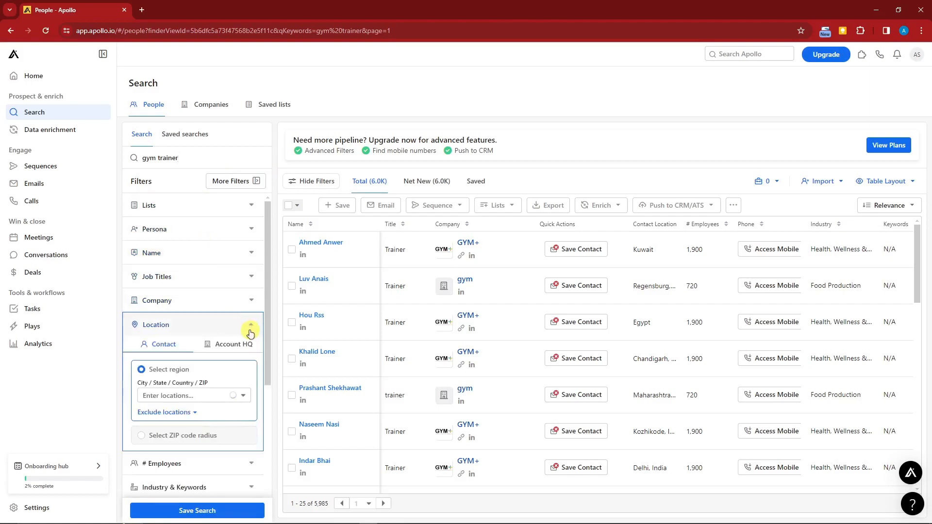
scroll(211, 330, down, 1)
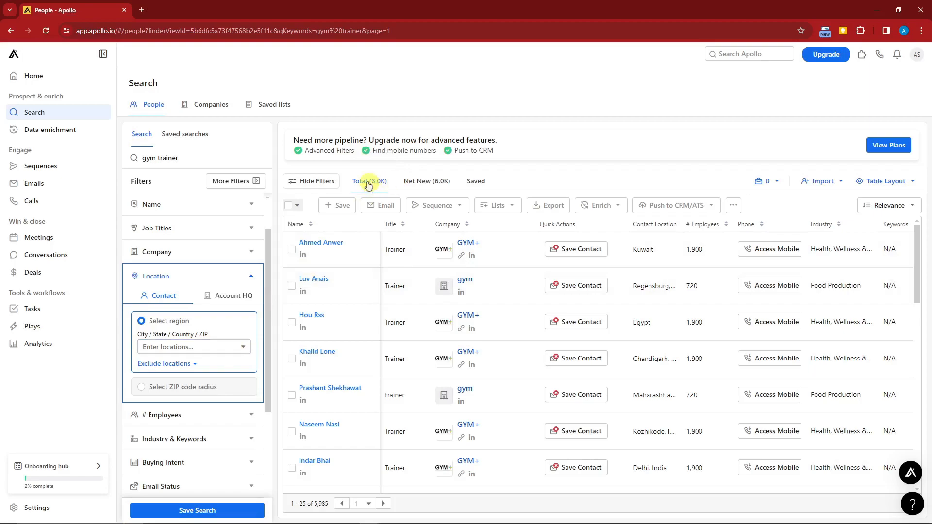
click(241, 353)
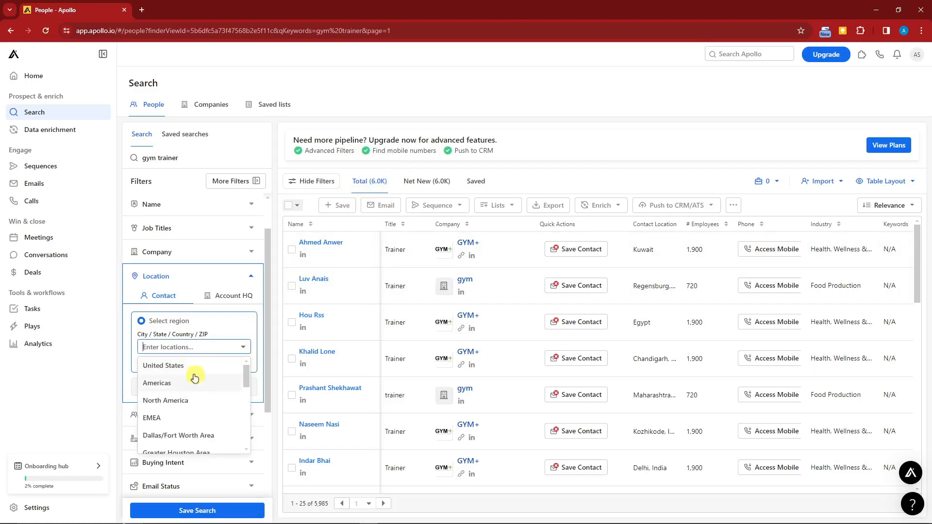
click(175, 365)
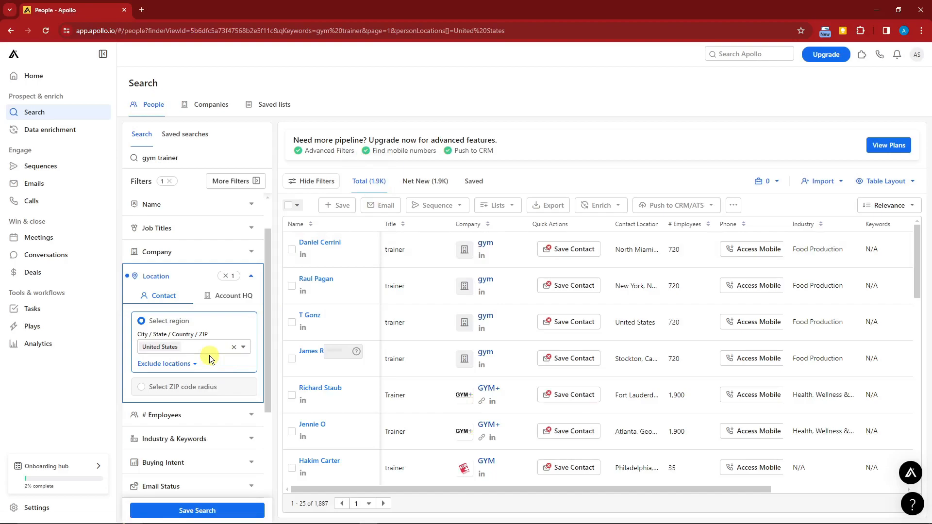
- Try excluding North America in the contact location filter, and remove that exclusion again
scroll(141, 384, down, 2)
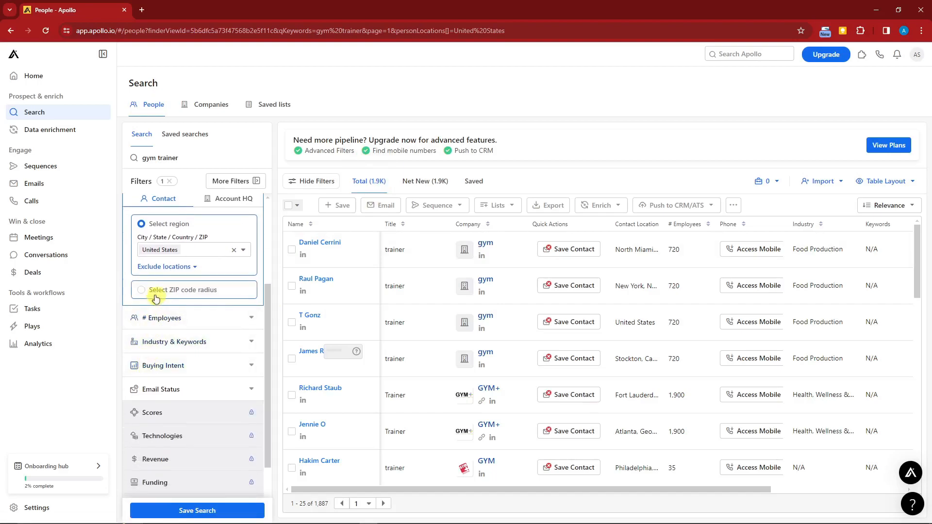
scroll(173, 294, up, 2)
click(189, 364)
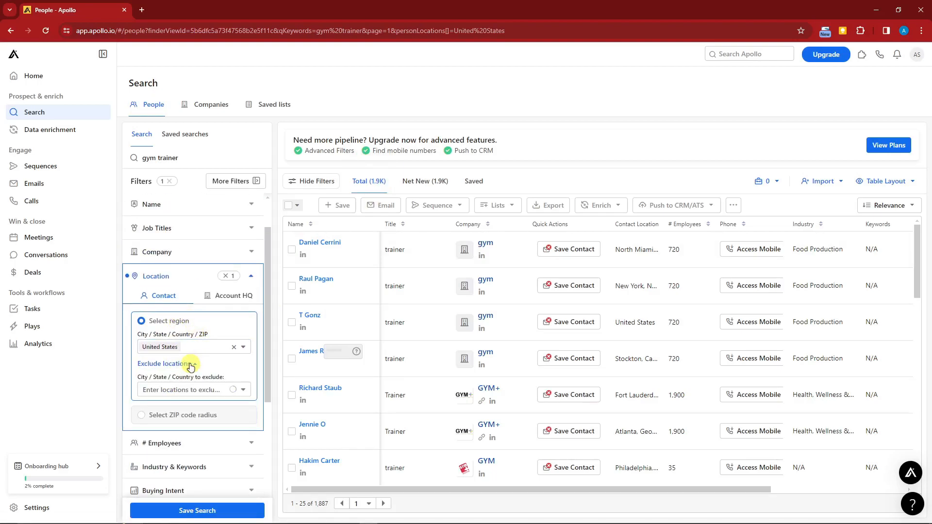
click(241, 390)
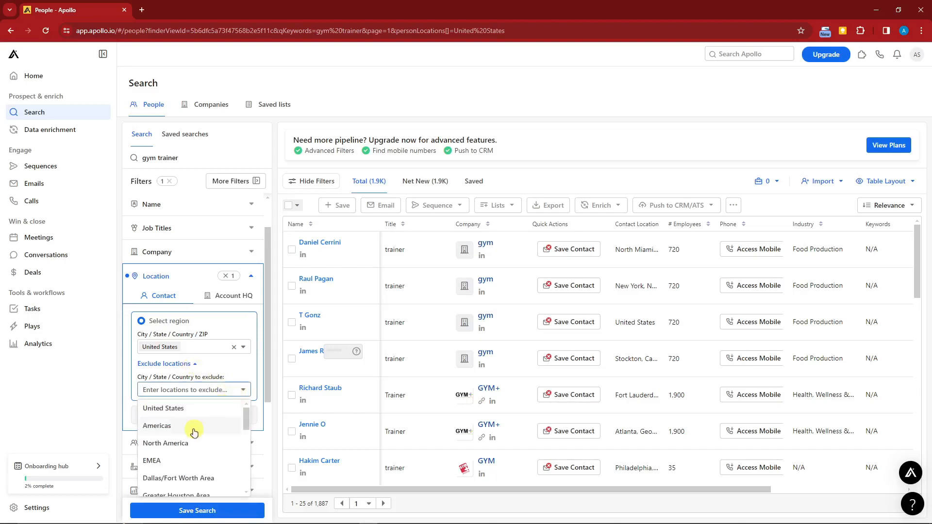
click(182, 444)
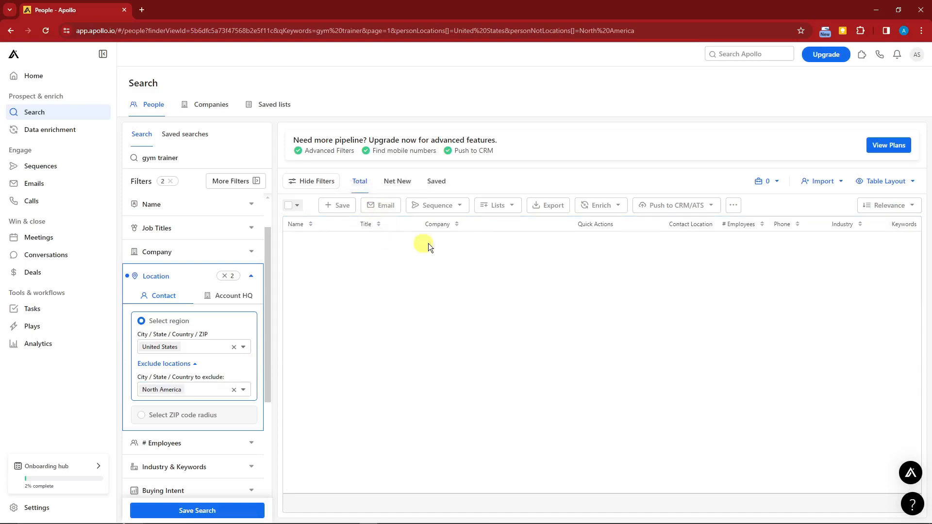
click(234, 389)
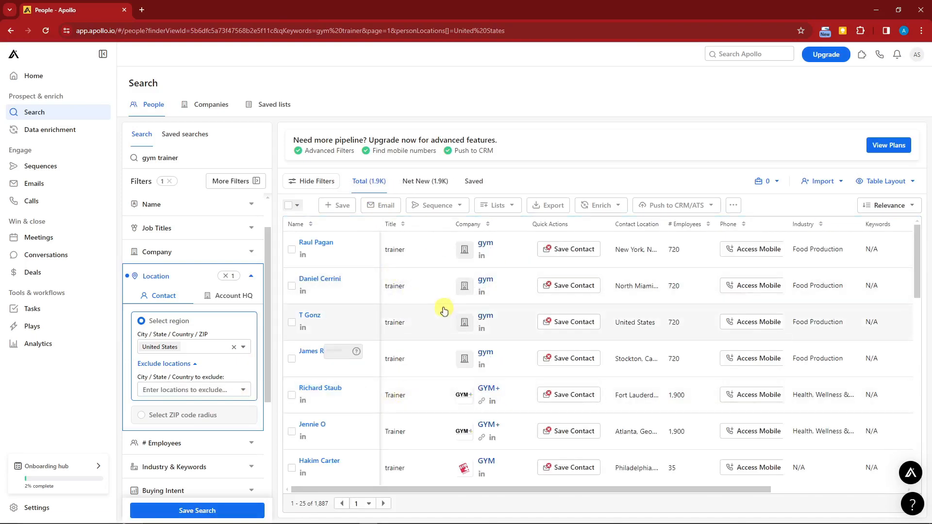
- Switch the contact location filter to a ZIP code radius within 25 miles of 10001
scroll(198, 367, down, 2)
click(206, 315)
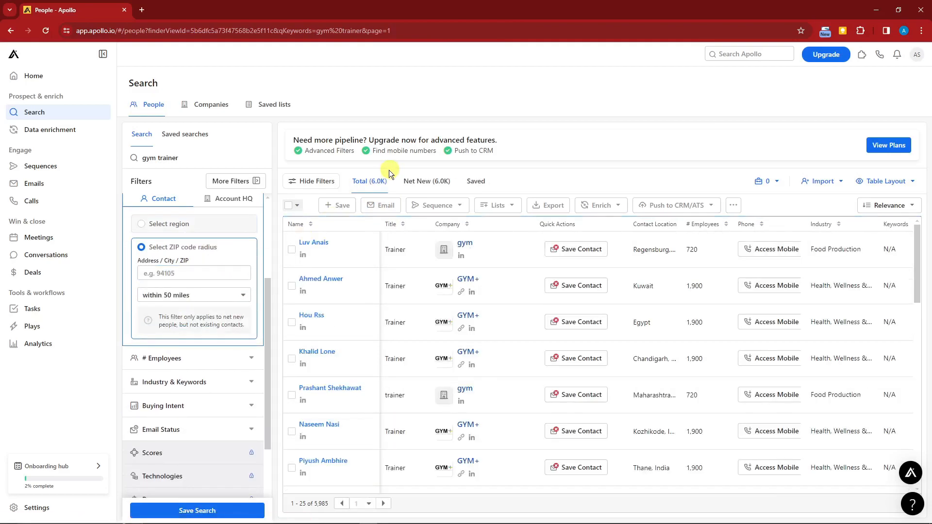
click(232, 295)
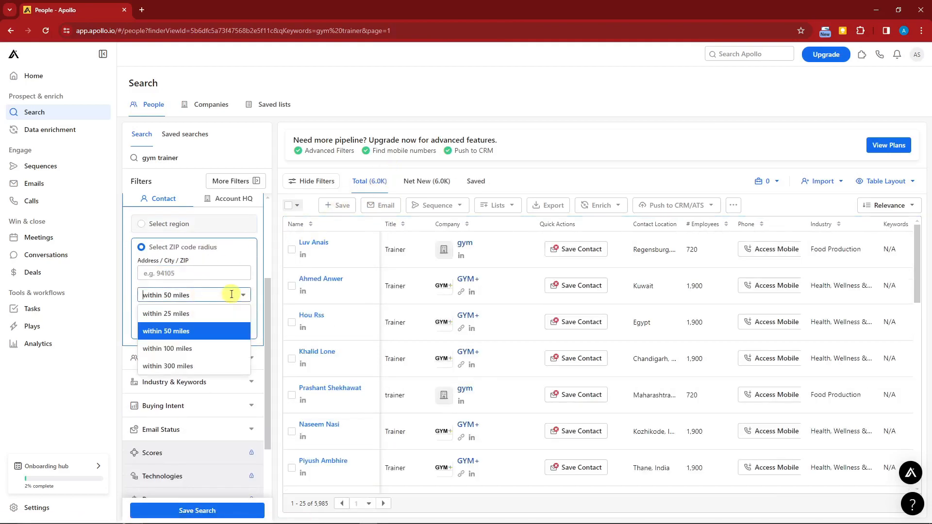
click(187, 314)
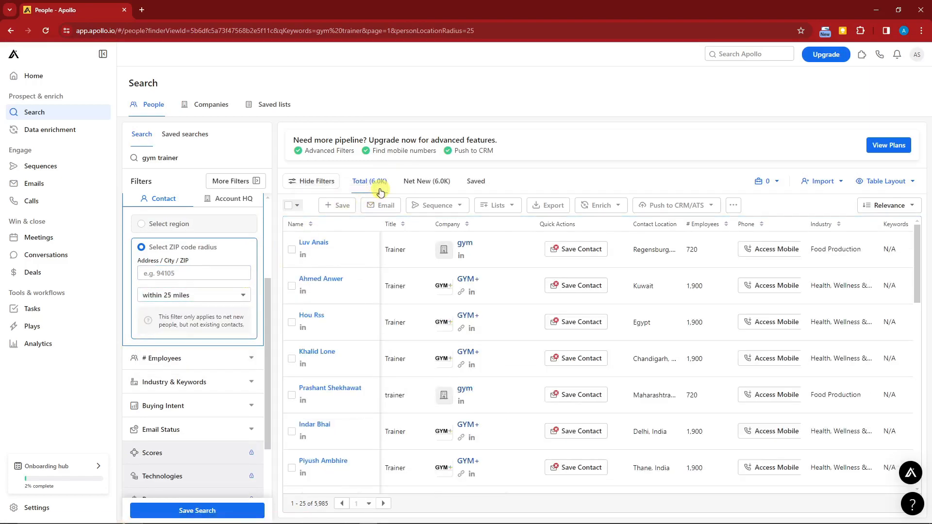
click(201, 273)
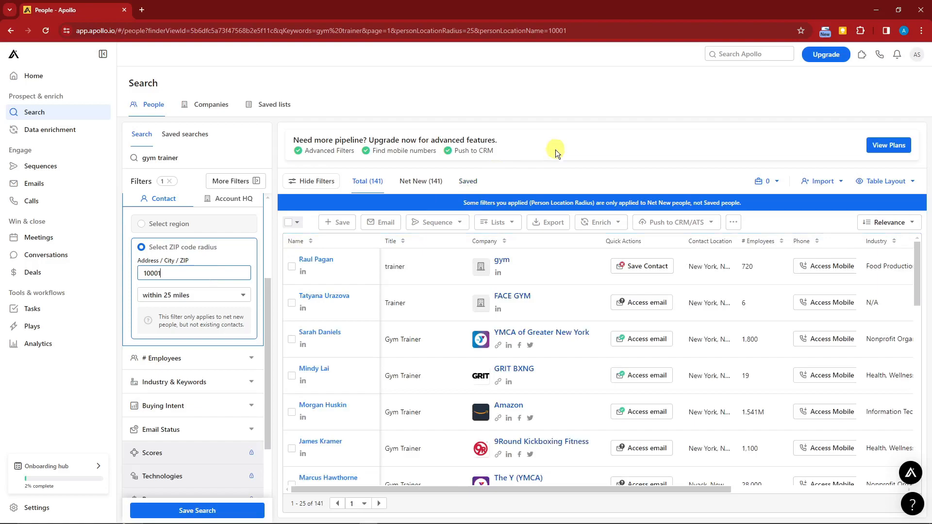
drag(139, 274, 168, 274)
click(117, 364)
- Filter the people search by email status, keeping only Verified emails
scroll(168, 274, up, 3)
scroll(171, 272, down, 2)
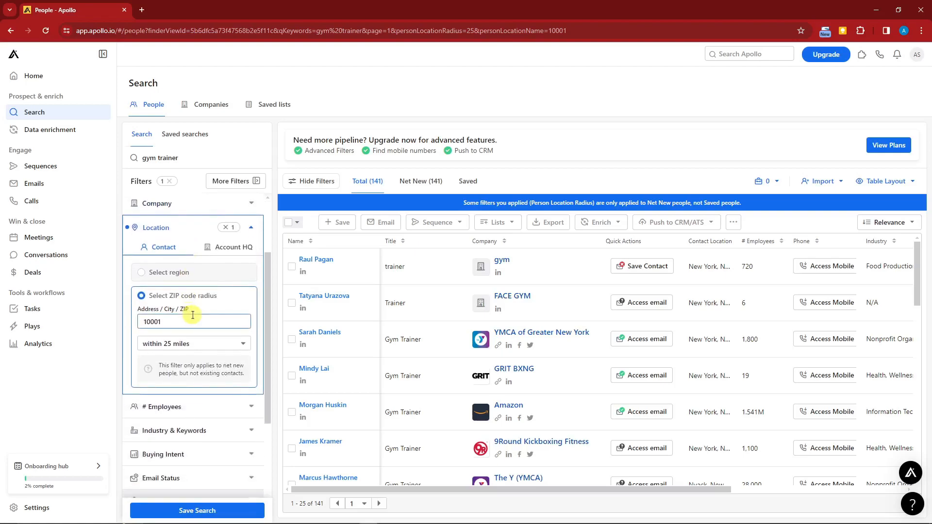
scroll(197, 316, down, 3)
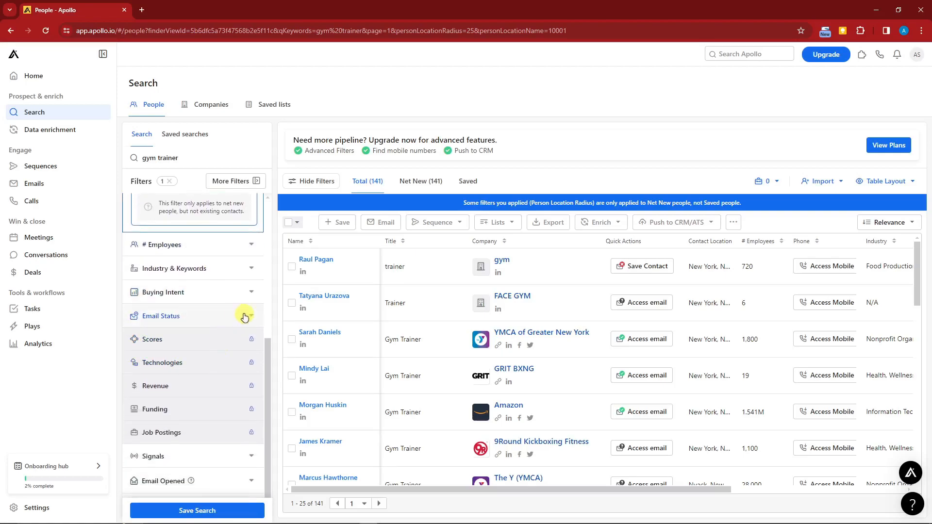
click(249, 319)
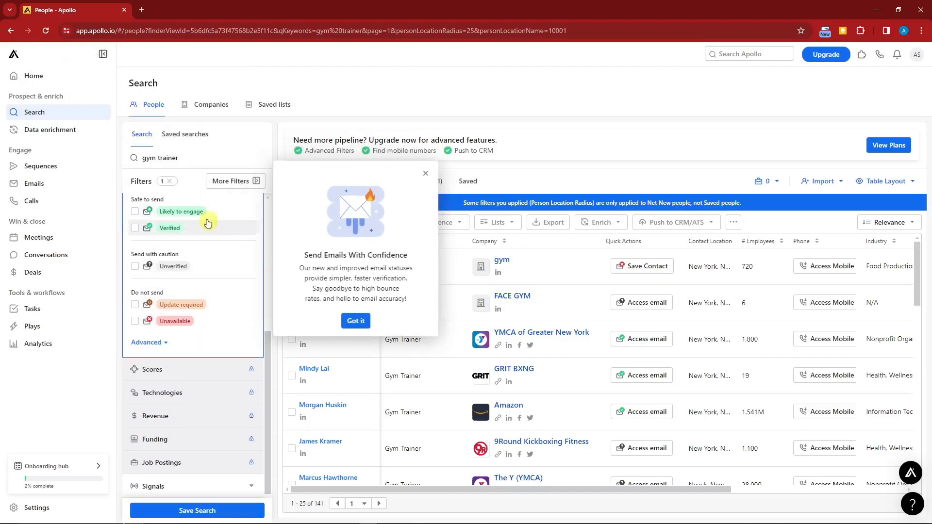
click(425, 175)
scroll(215, 261, up, 2)
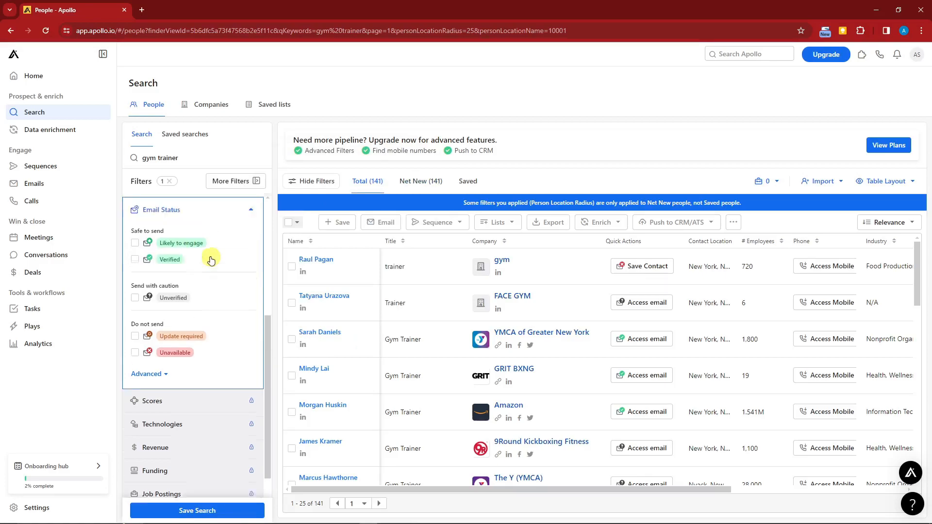
scroll(201, 303, down, 1)
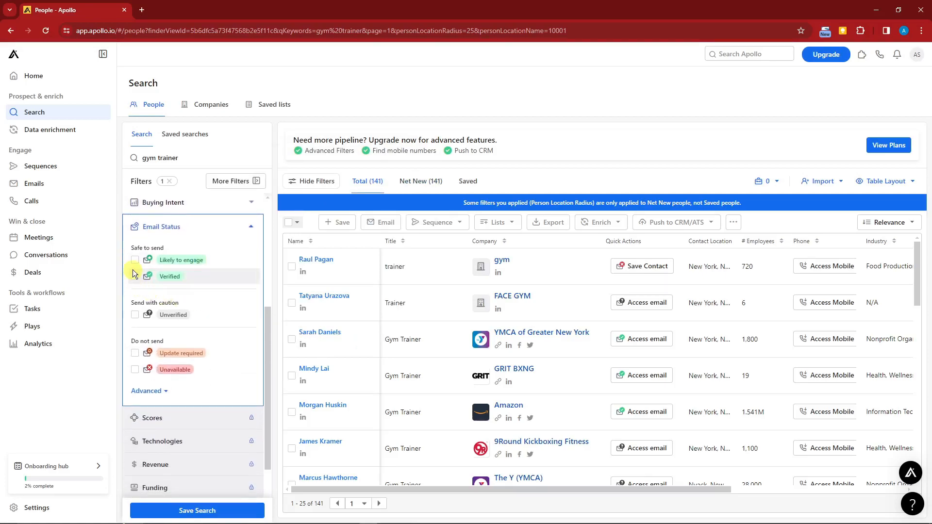
click(135, 276)
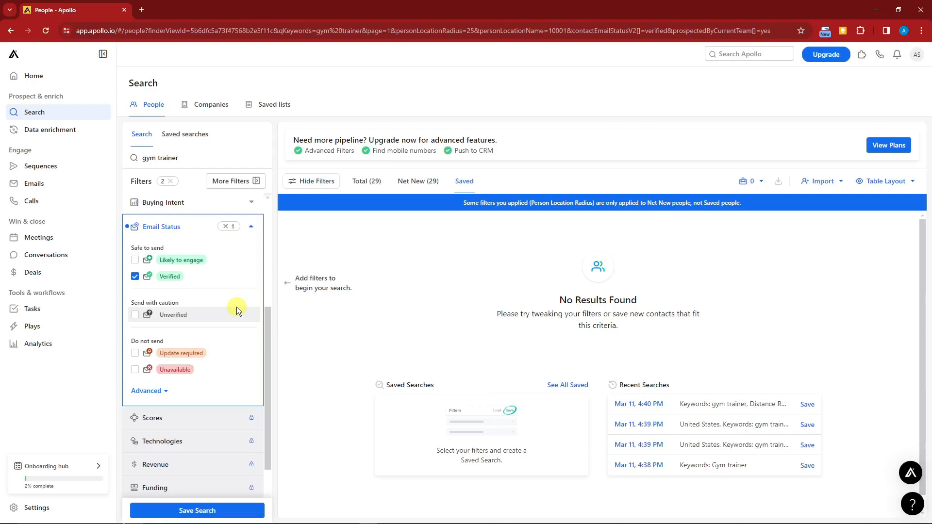
- Show the total results and look through the listed gym trainers
click(366, 181)
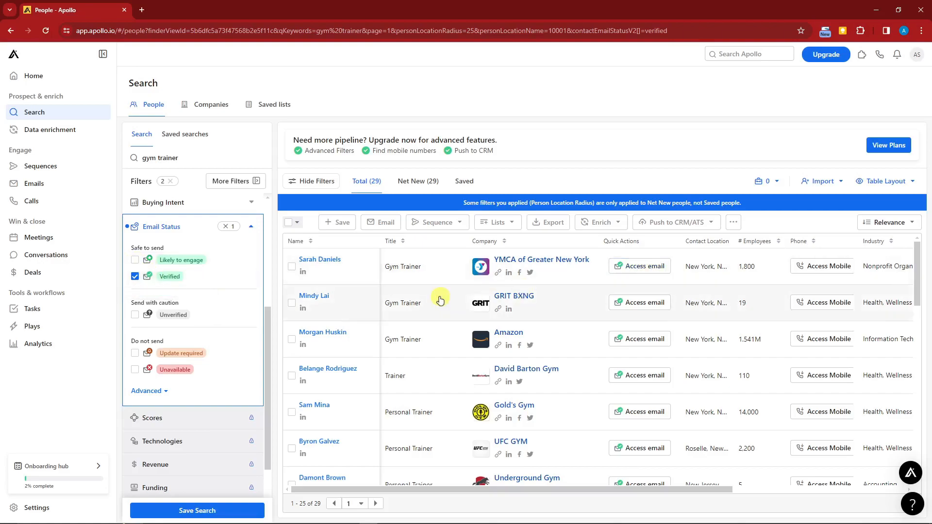
scroll(439, 298, down, 4)
scroll(534, 316, down, 5)
scroll(562, 389, up, 10)
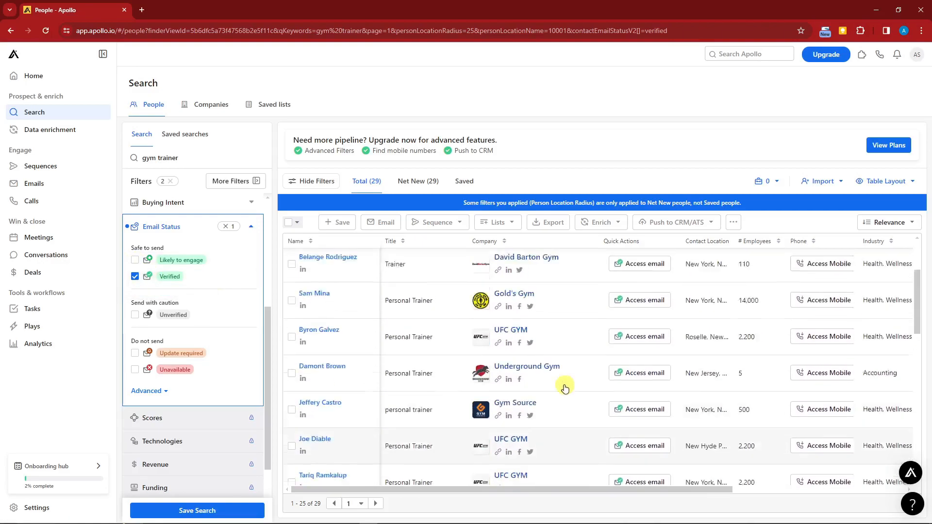
- Access the email of the first listed trainer, agreeing to the terms of service and dismissing the follow-up prompts
click(645, 267)
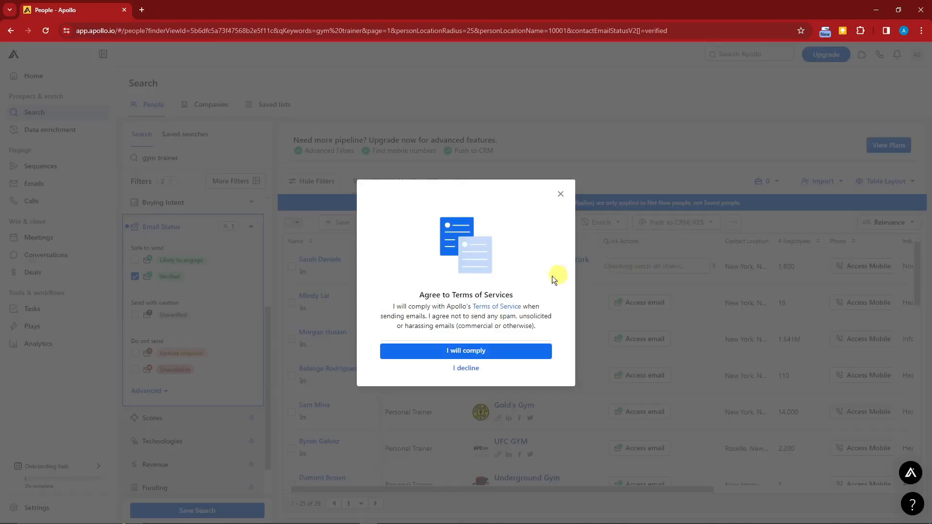
click(474, 352)
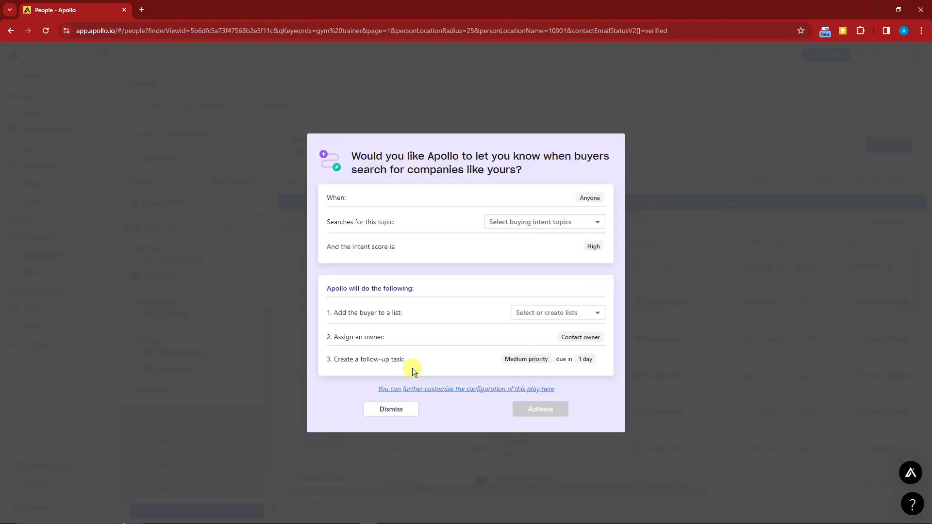
click(410, 411)
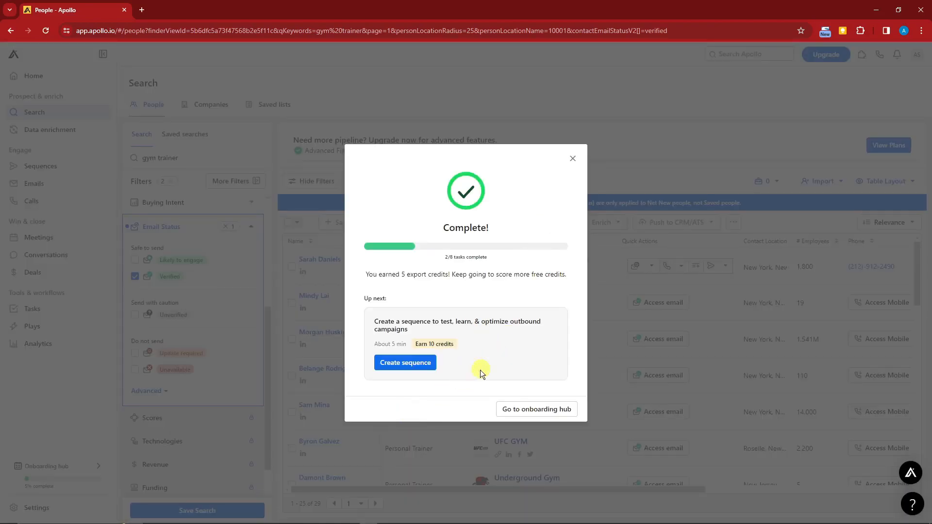
click(573, 159)
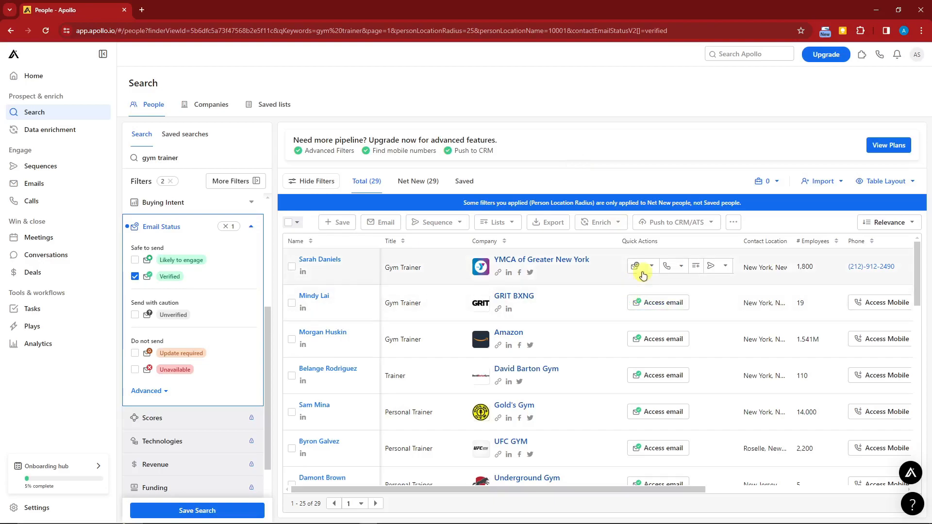
- View the email details of the YMCA of Greater New York trainer
click(640, 267)
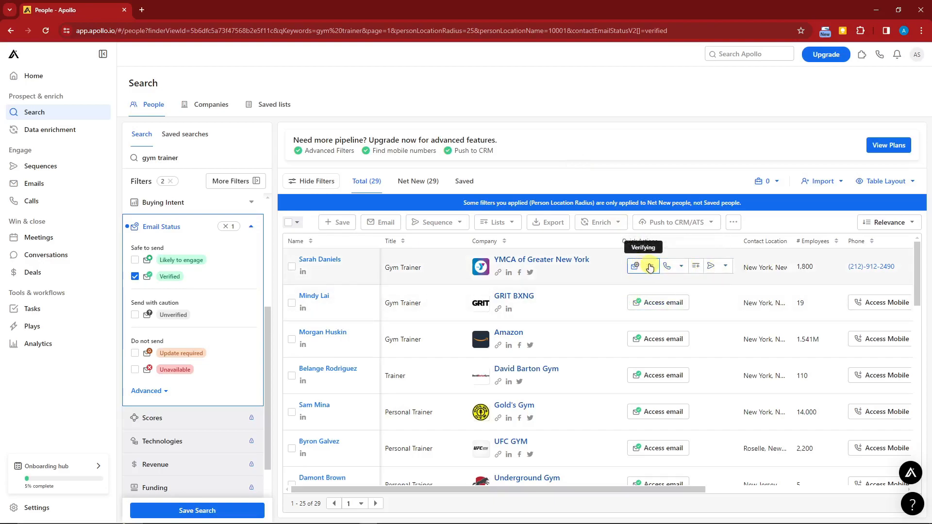
click(652, 267)
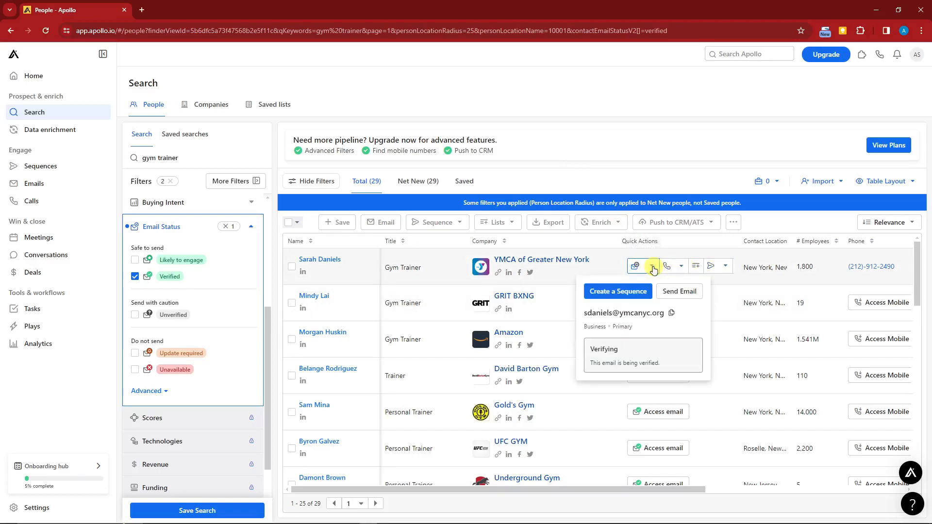
drag(584, 313, 665, 313)
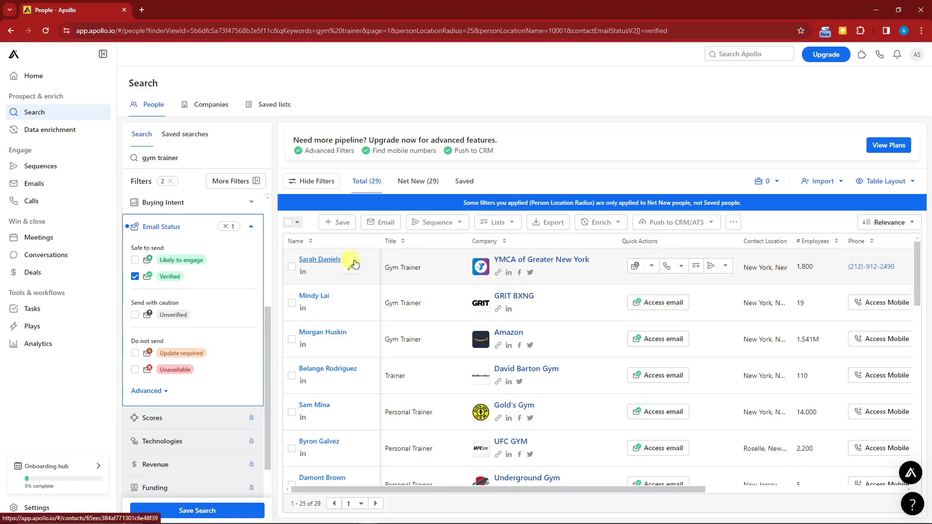
click(652, 266)
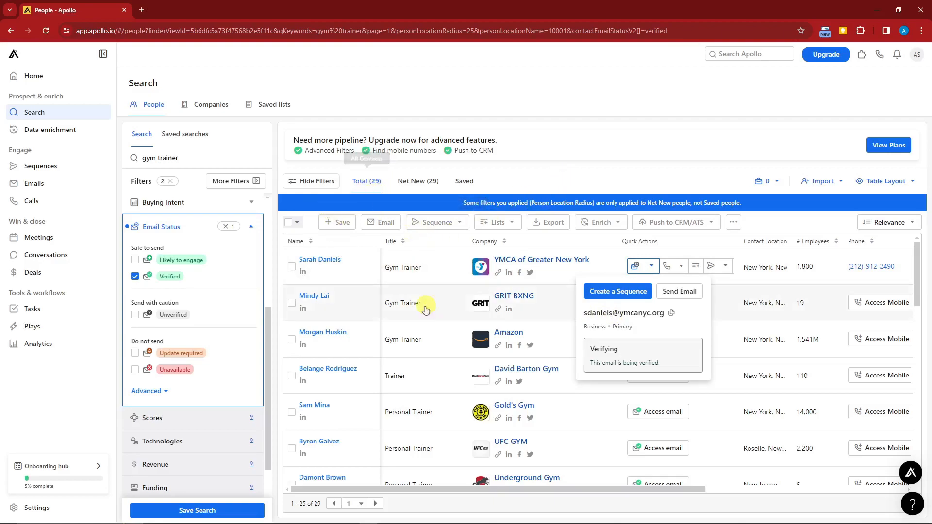
- Select 25 people from the results with the advanced selection, without limiting the people per company
click(288, 224)
click(333, 302)
click(338, 303)
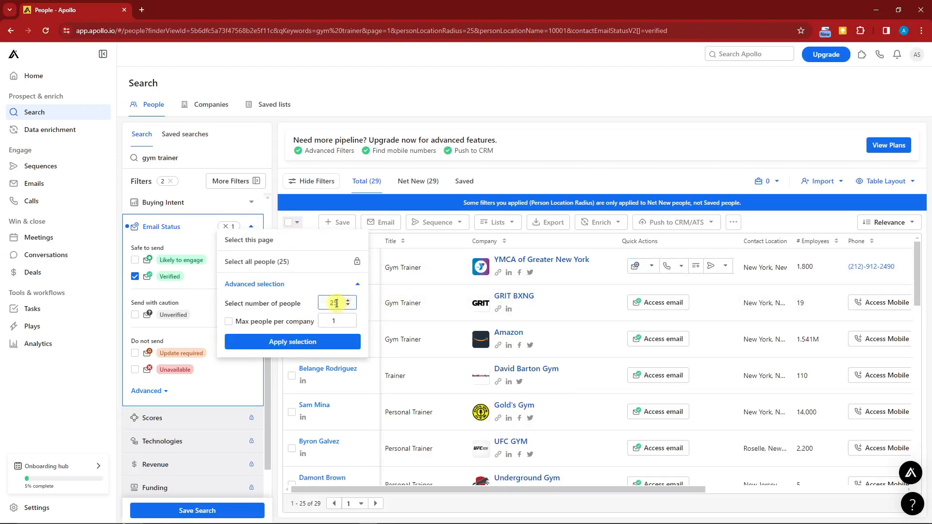
double_click(336, 303)
drag(236, 323, 313, 321)
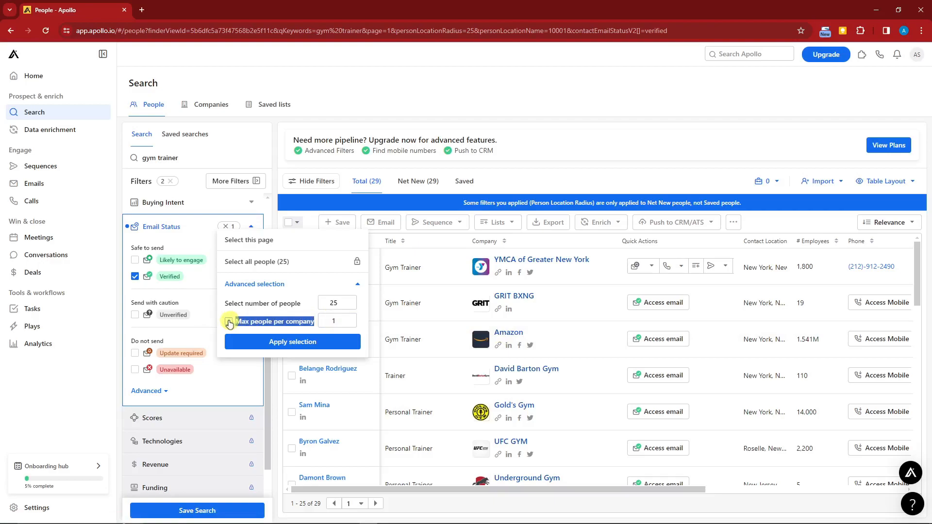
click(251, 315)
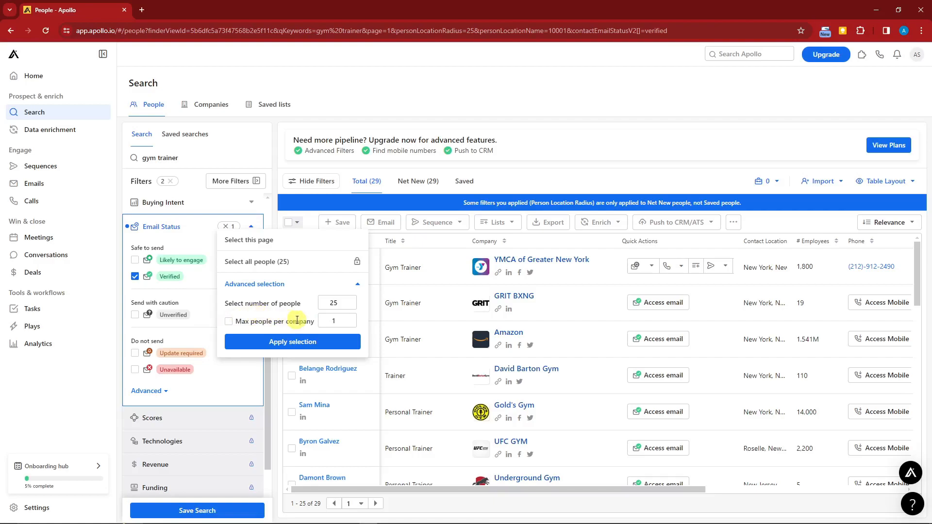
click(306, 339)
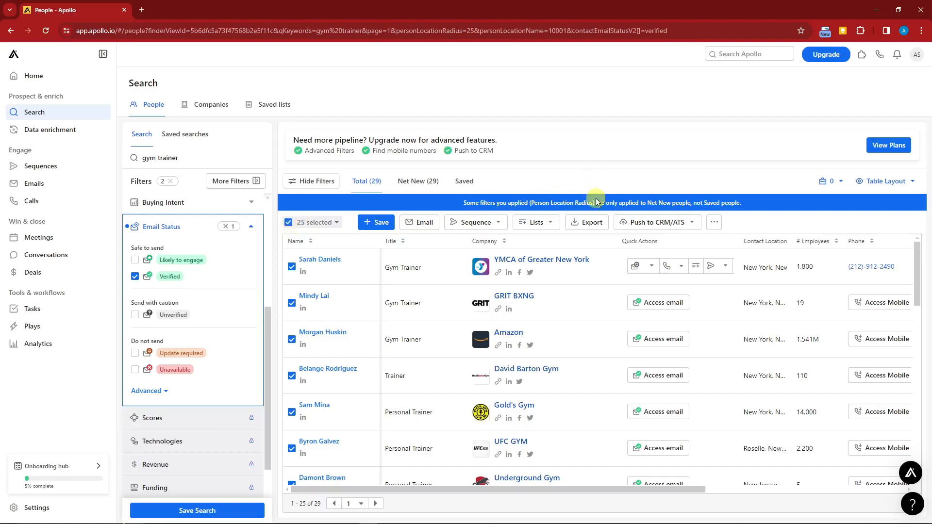
- Export the selected people as CSV with verified emails only
click(591, 225)
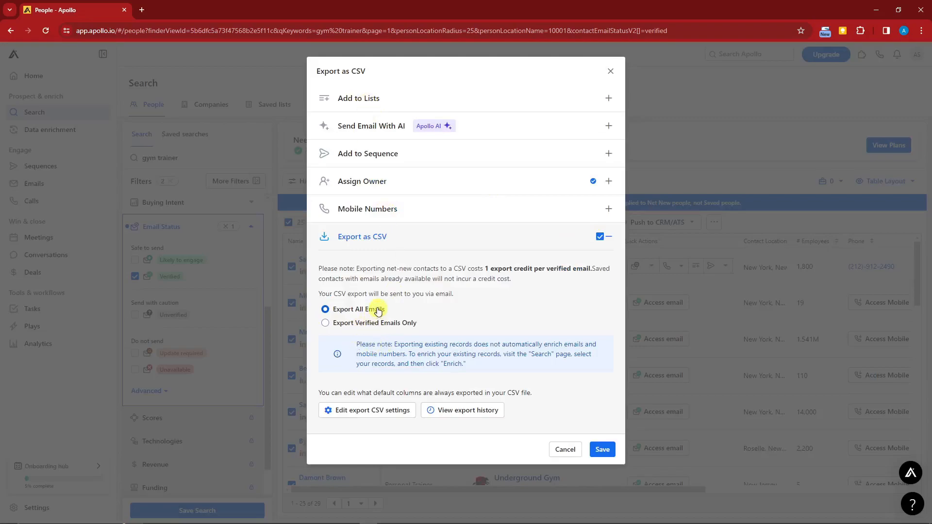
click(325, 323)
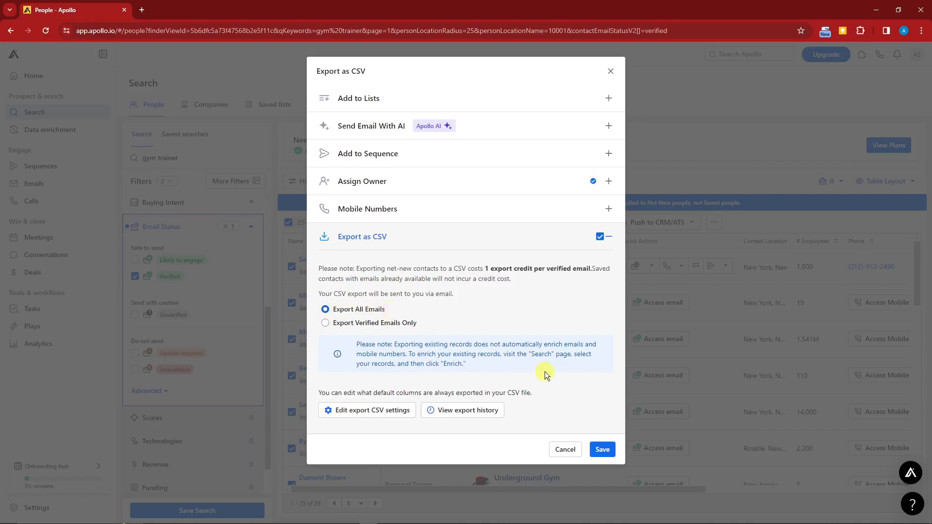
click(604, 451)
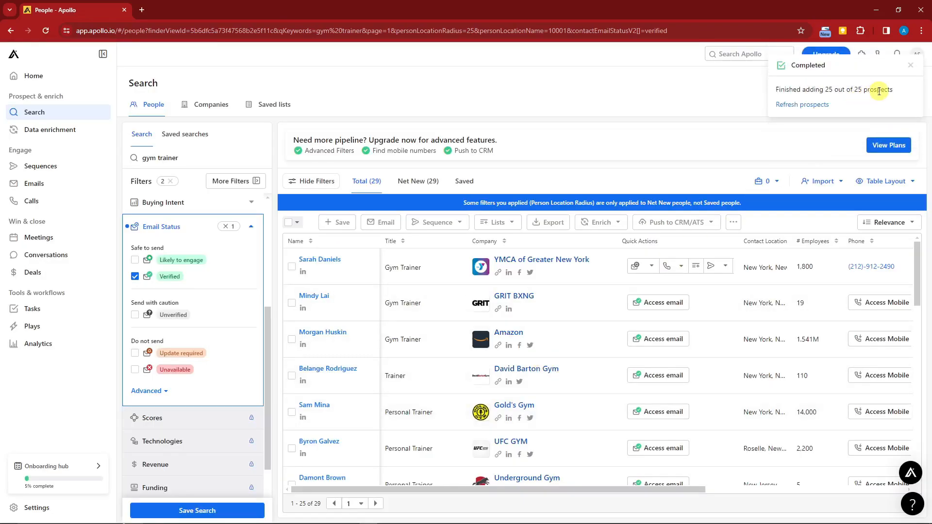
drag(775, 89, 898, 91)
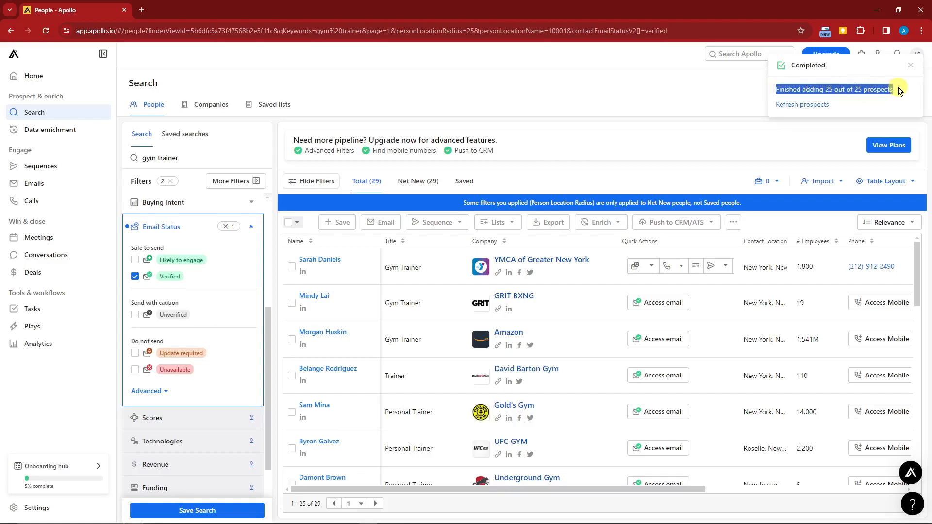
click(573, 134)
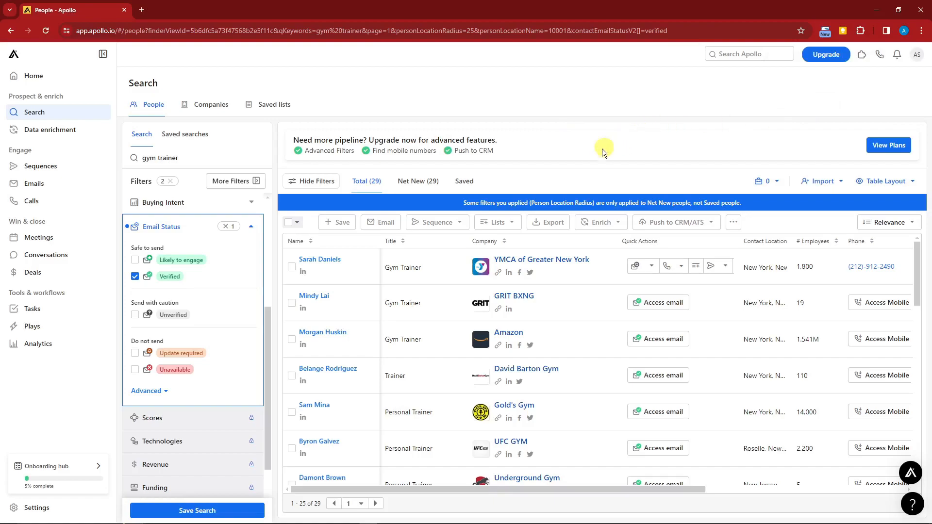
- Select the 25 people again, open the export history from the export dialog and download the contacts CSV
click(296, 222)
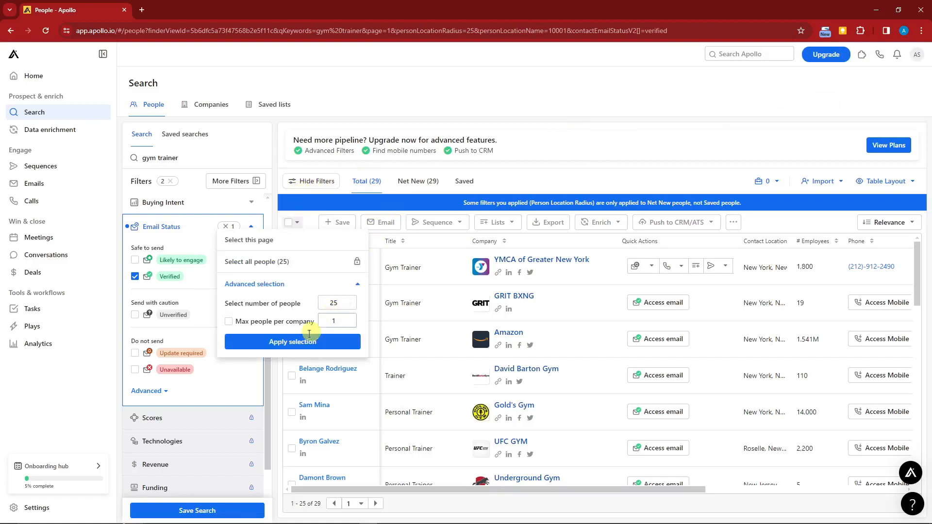
click(296, 343)
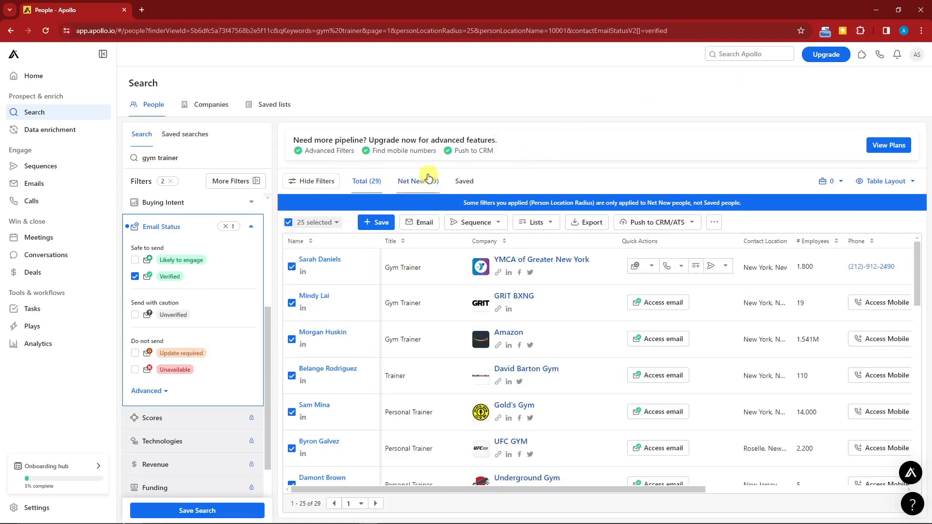
click(592, 222)
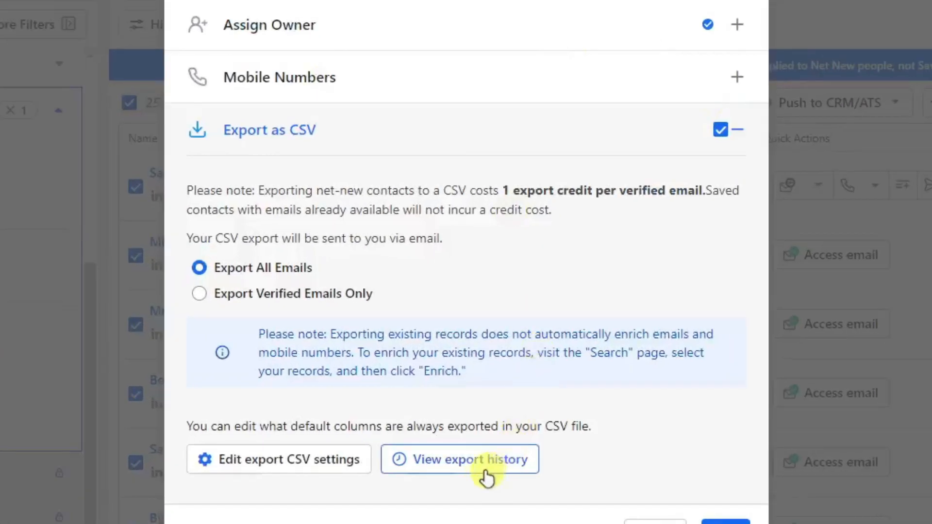
click(464, 464)
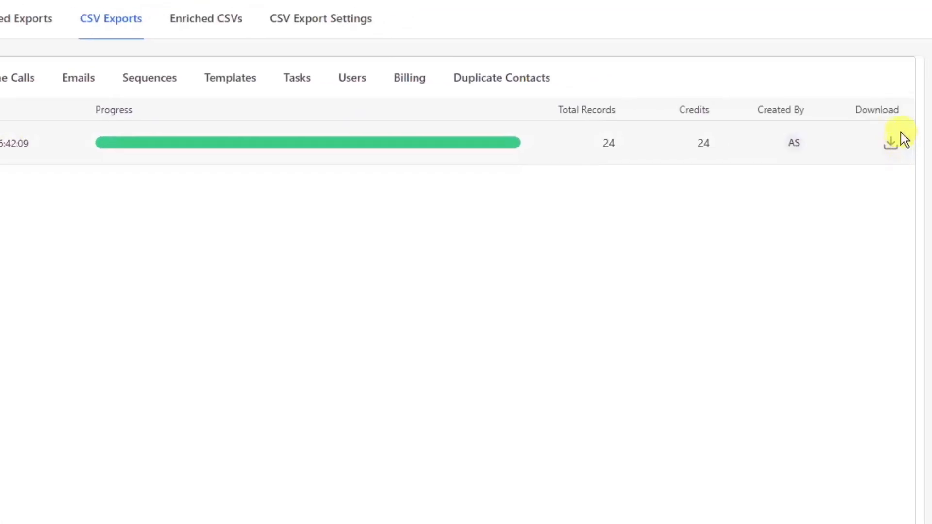
click(891, 142)
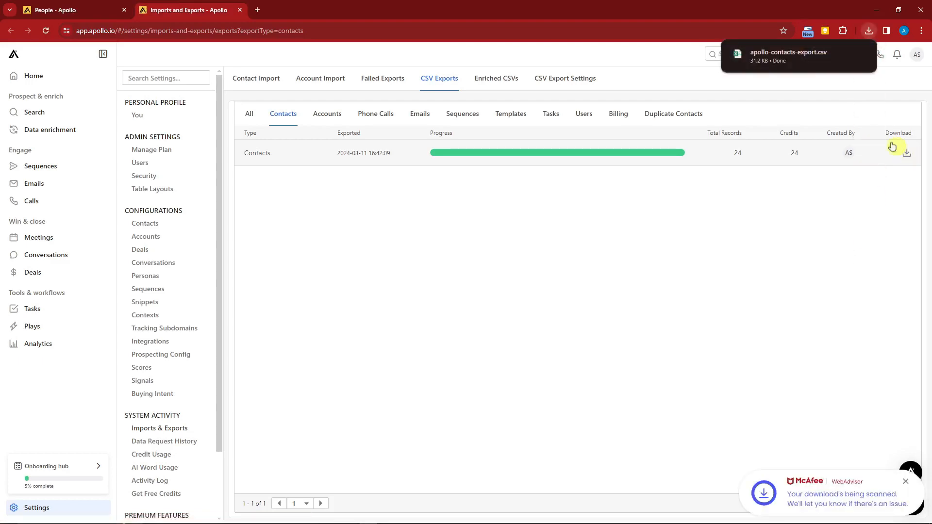
- Open the downloaded apollo-contacts-export file in Excel and widen the Departments, Contact Owner, First Phone and Email columns
click(843, 54)
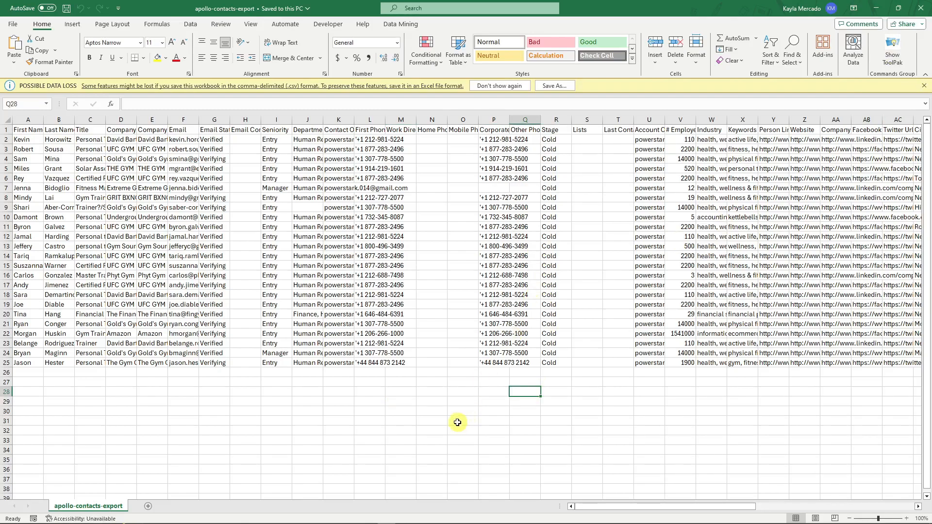
drag(323, 119, 511, 119)
click(418, 402)
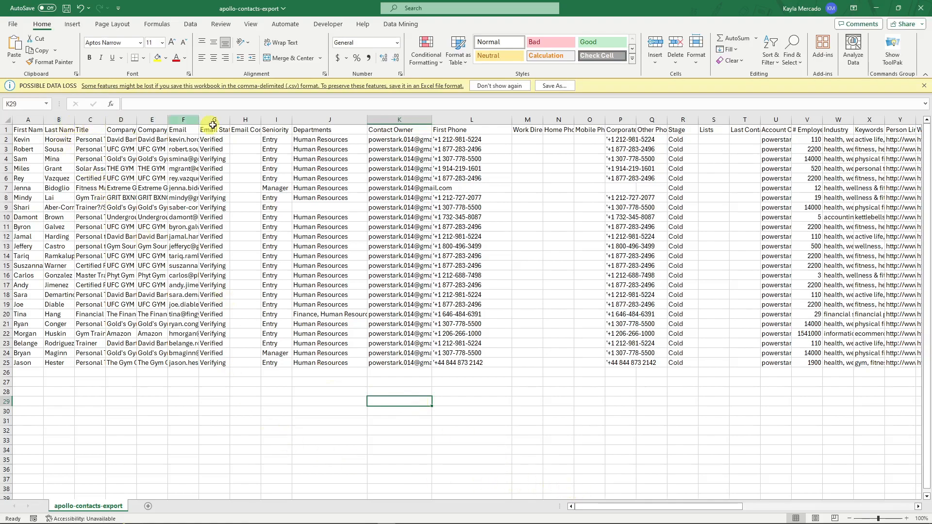
drag(199, 119, 214, 119)
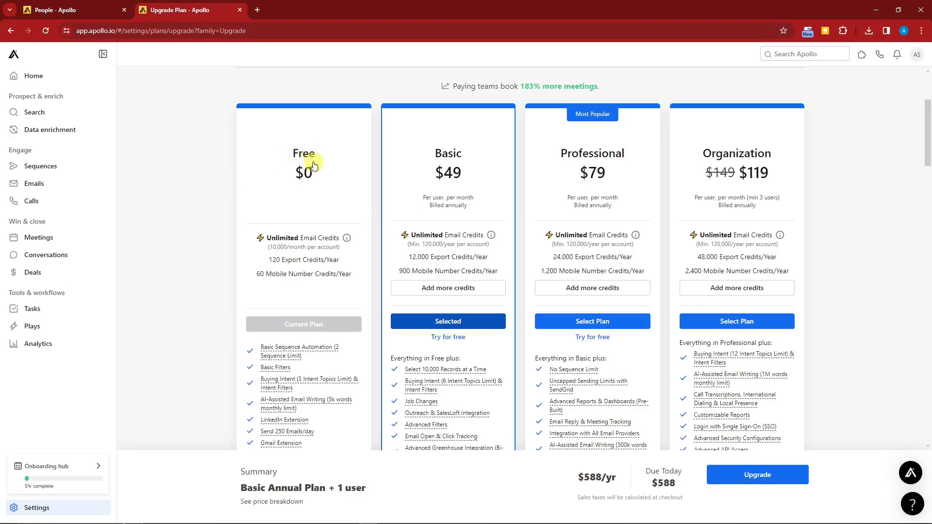
- On Apollo's upgrade page, compare the prices, credits and features of the Free, Basic, Professional and Organization plans
mouse_move(276, 237)
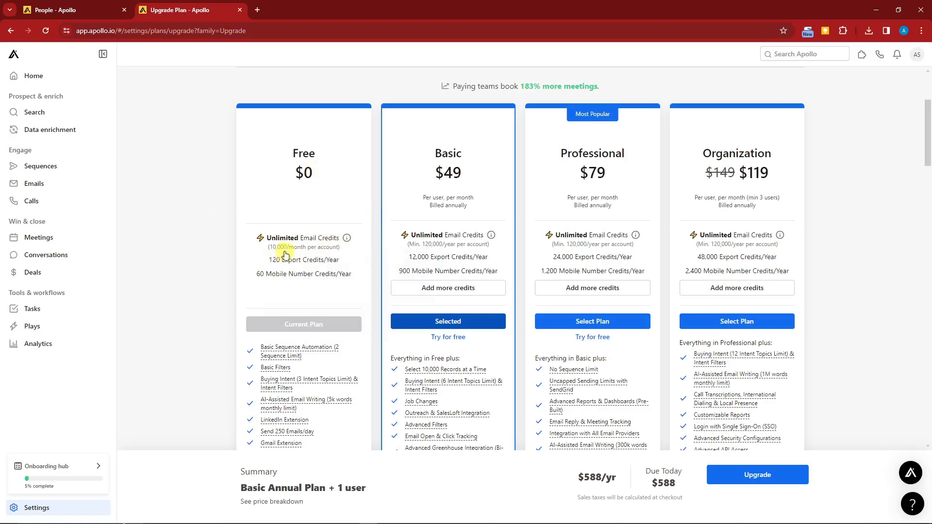
mouse_move(291, 262)
scroll(258, 270, down, 1)
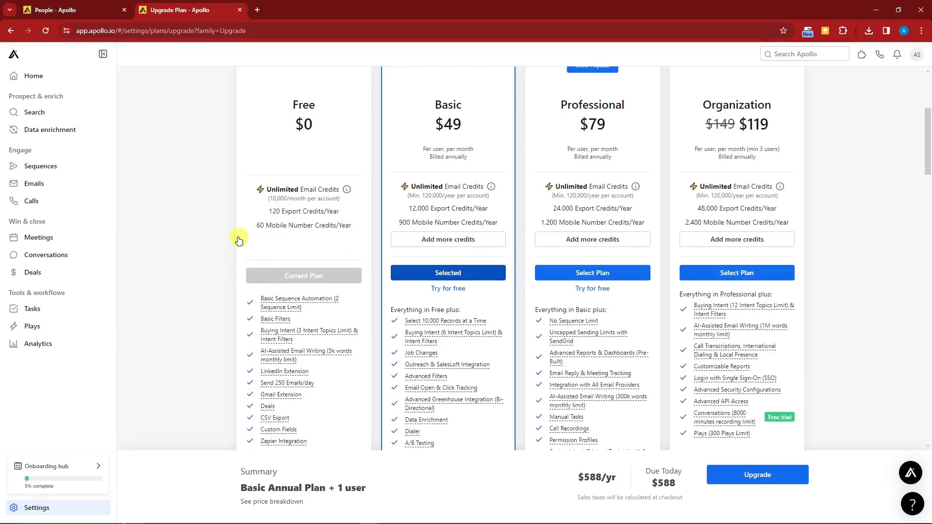
scroll(229, 224, up, 2)
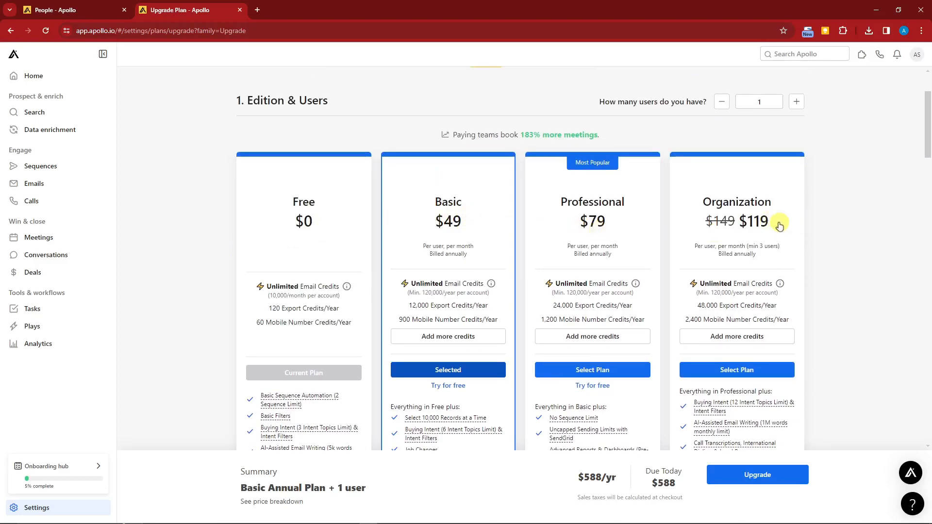
scroll(779, 225, down, 9)
scroll(435, 319, up, 5)
scroll(436, 319, up, 5)
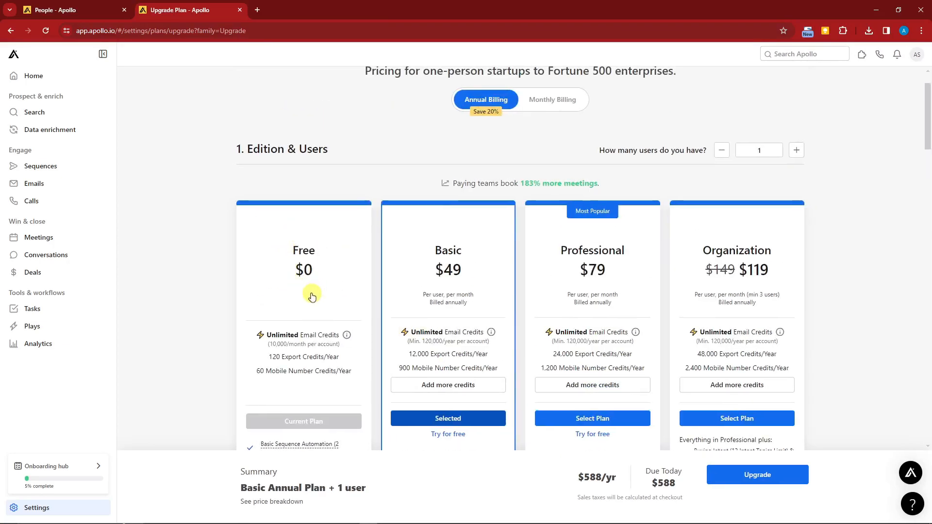